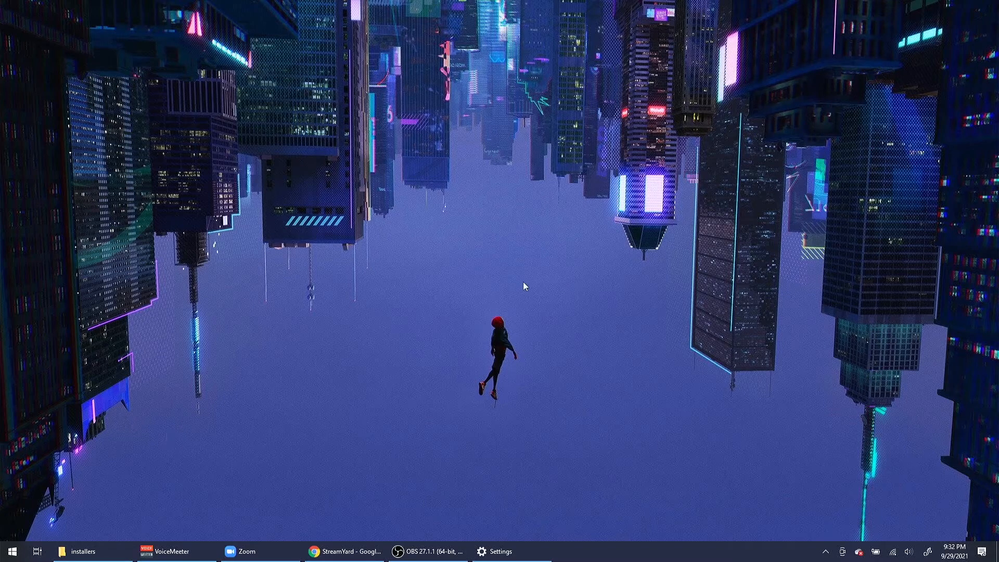
Review the OBS Studio and VoiceMeeter setup files in the installers folder, and minimize the folder window
{"action": "left_click", "coordinate": [83, 551]}
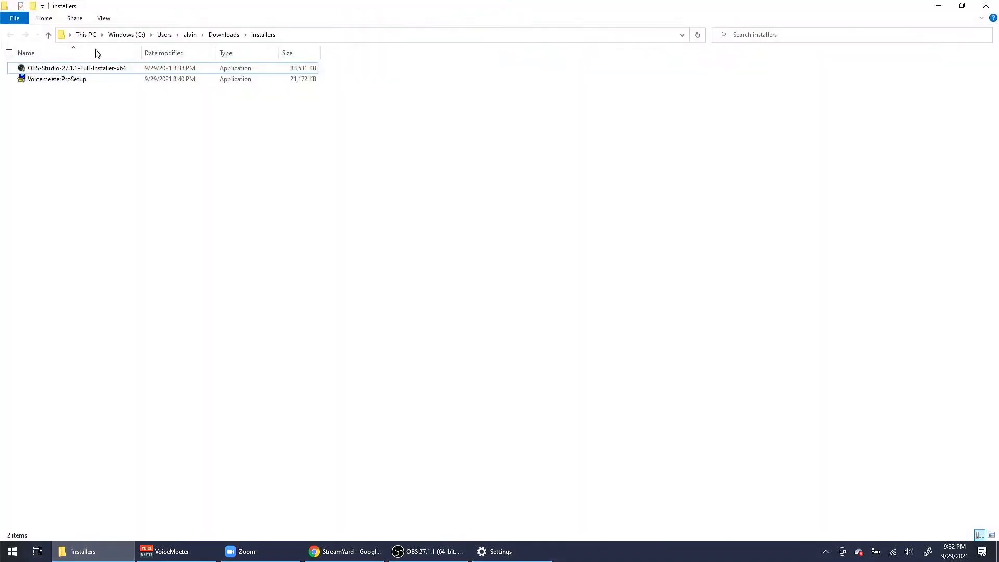
{"action": "left_click", "coordinate": [67, 70]}
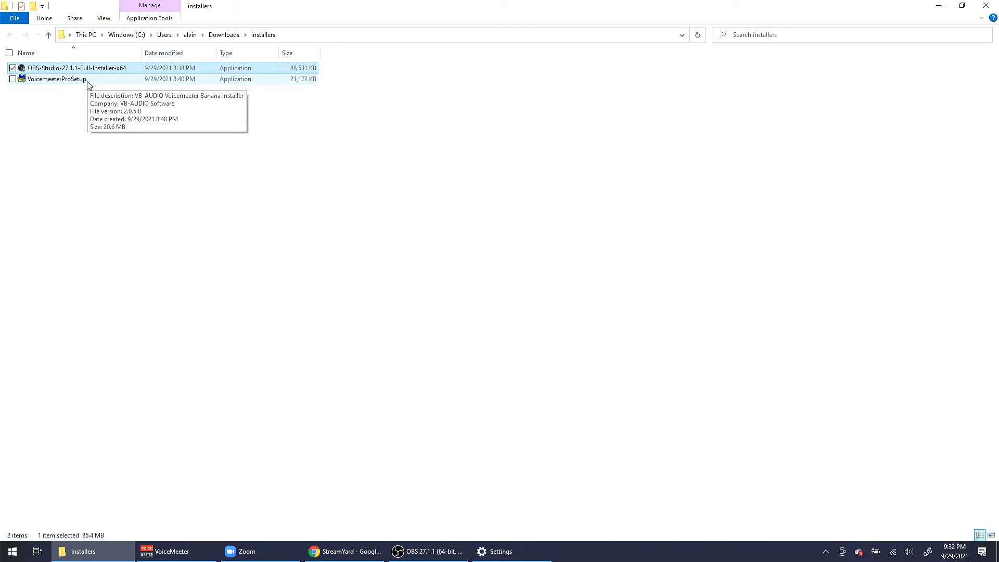
{"action": "left_click", "coordinate": [89, 81]}
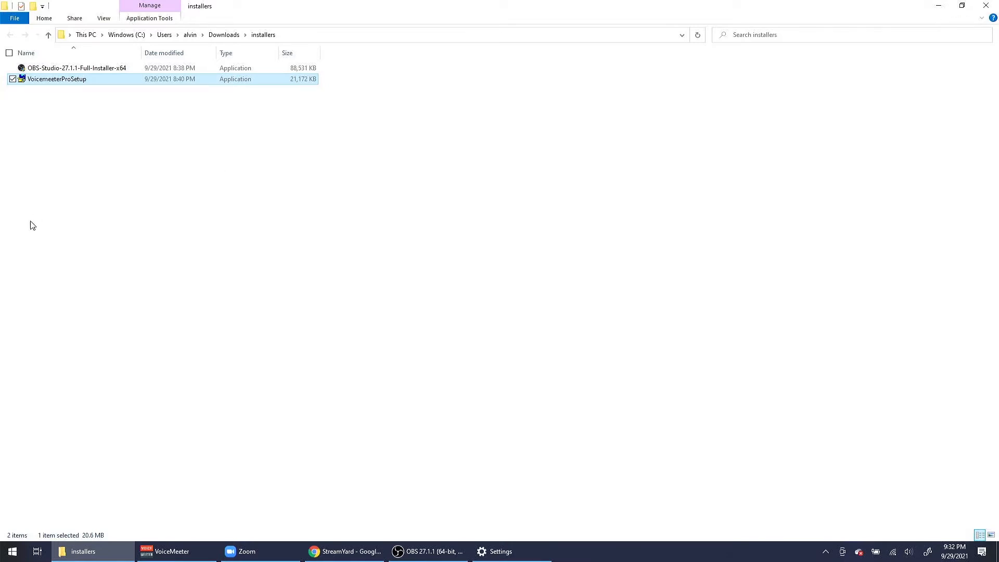
{"action": "left_click", "coordinate": [940, 8]}
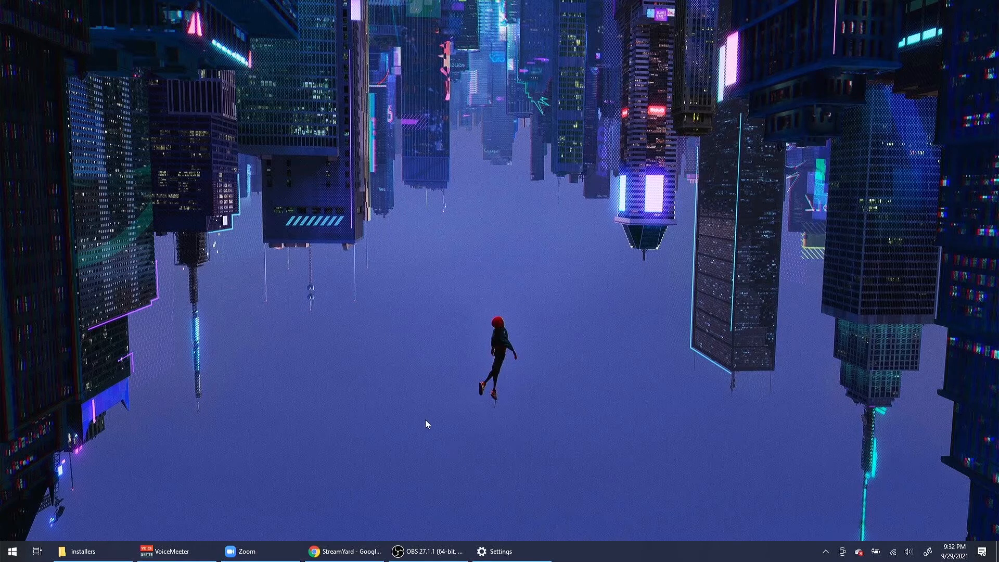
Switch to the VoiceMeeter Banana mixer and reposition its window on the desktop
{"action": "left_click", "coordinate": [443, 545]}
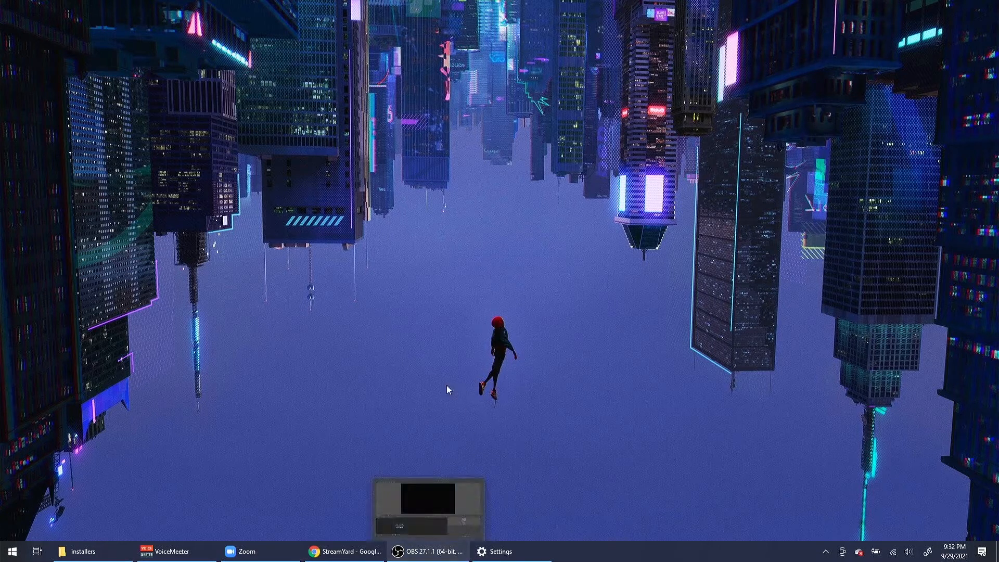
{"action": "left_click", "coordinate": [171, 551]}
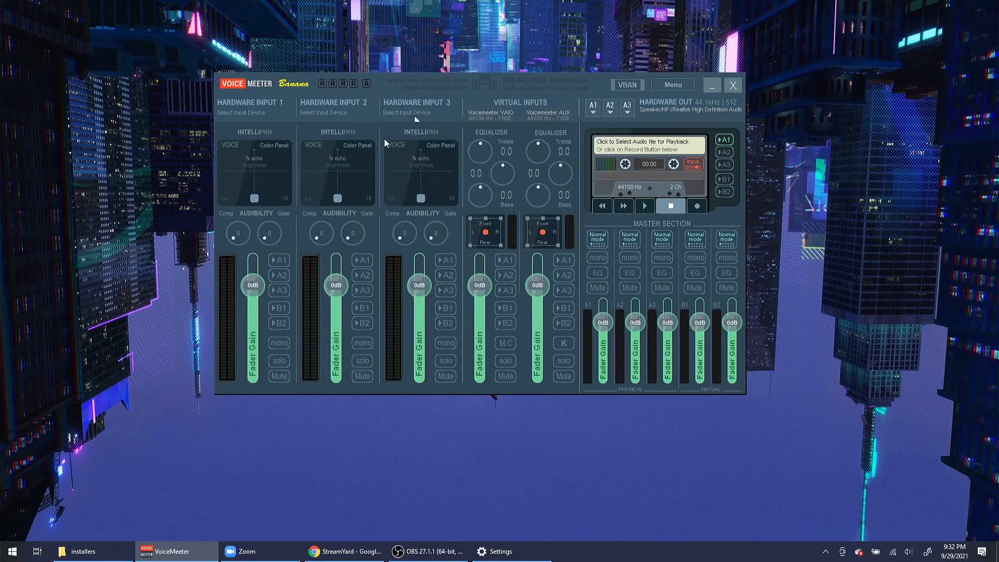
{"action": "left_click_drag", "start_coordinate": [596, 84], "coordinate": [453, 38]}
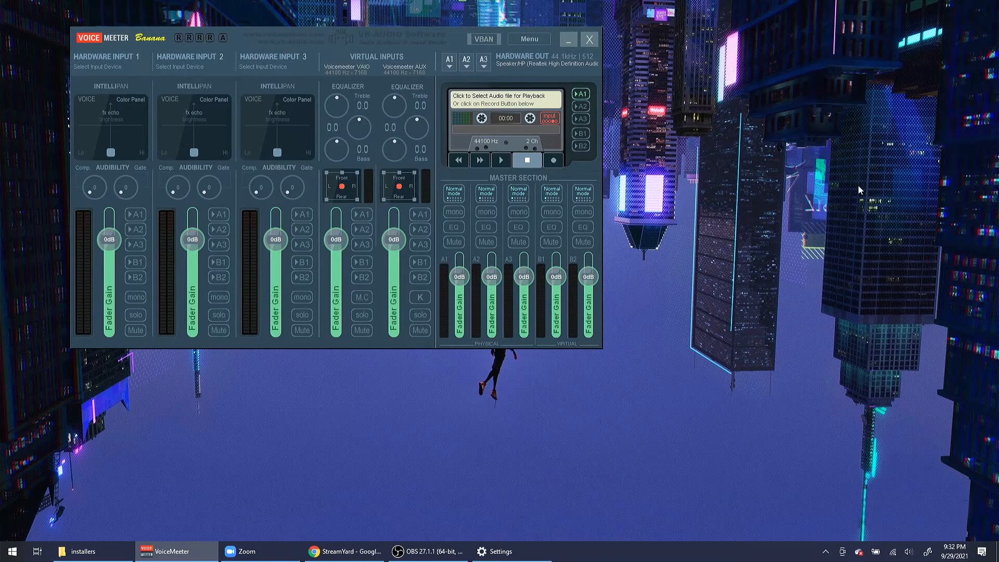
In Windows Sound settings, set the output device to VoiceMeeter Input and the input device to VoiceMeeter Output (both VB-Audio VoiceMeeter VAIO)
{"action": "right_click", "coordinate": [907, 553]}
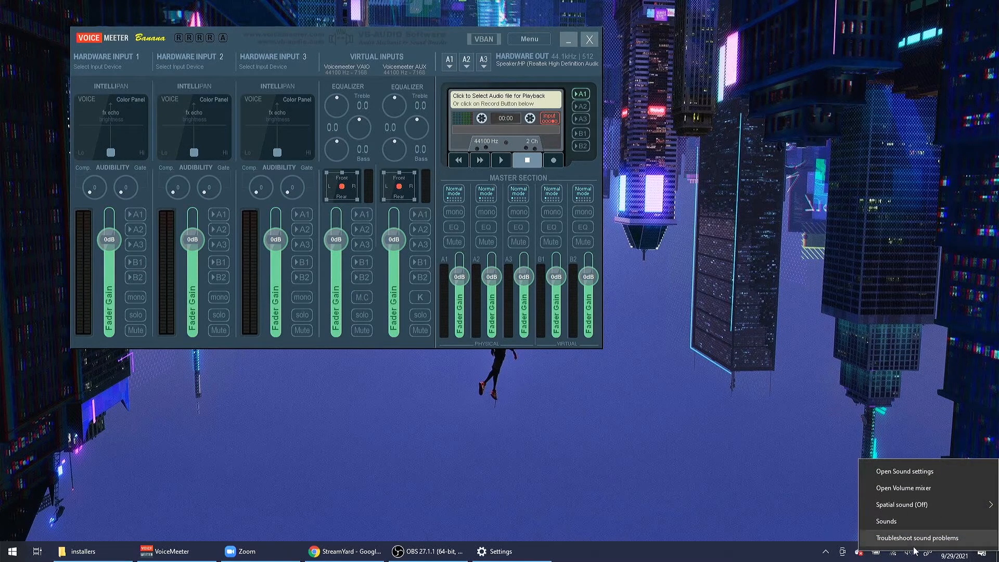
{"action": "left_click", "coordinate": [933, 471]}
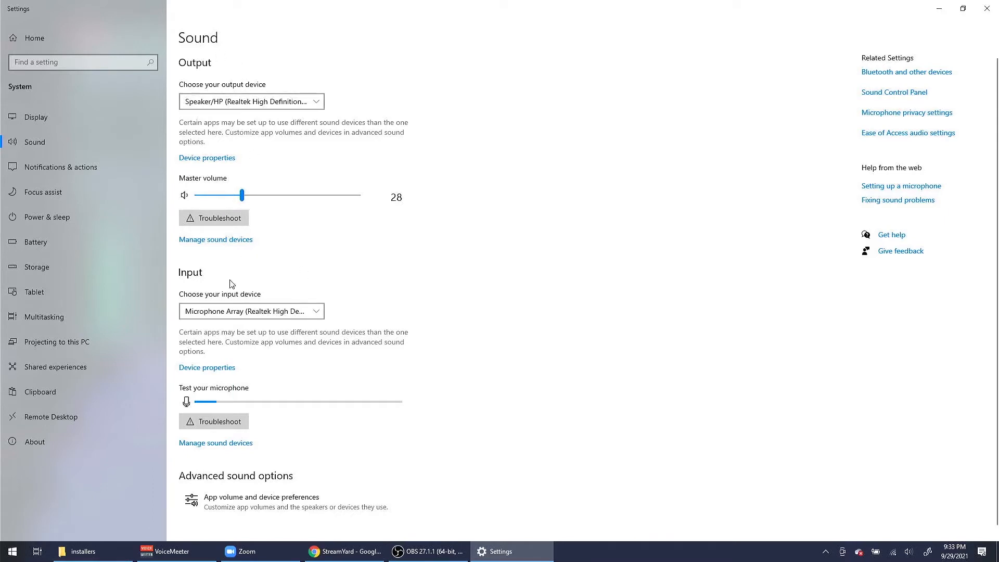
{"action": "left_click", "coordinate": [310, 101]}
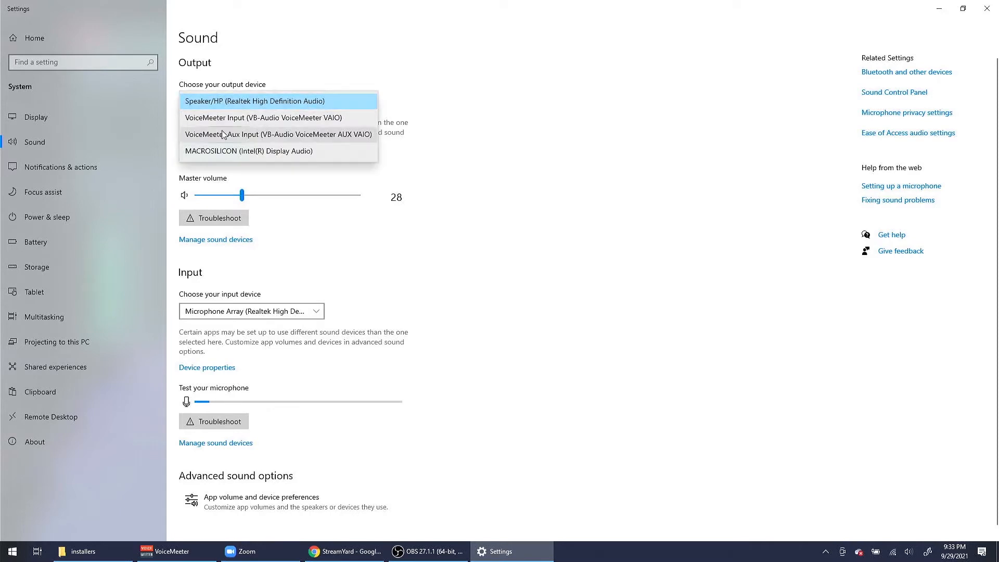
{"action": "left_click", "coordinate": [234, 118]}
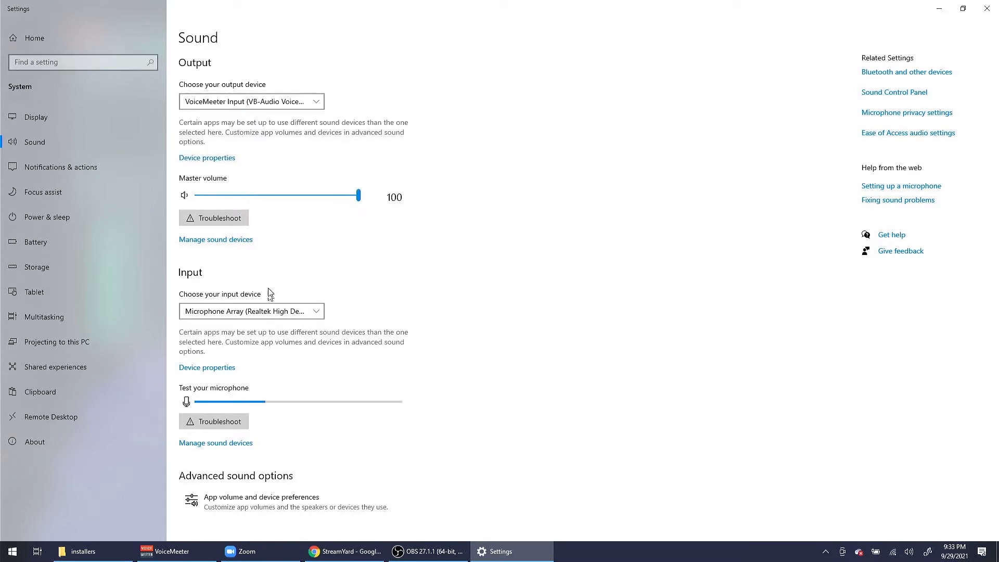
{"action": "left_click", "coordinate": [299, 311]}
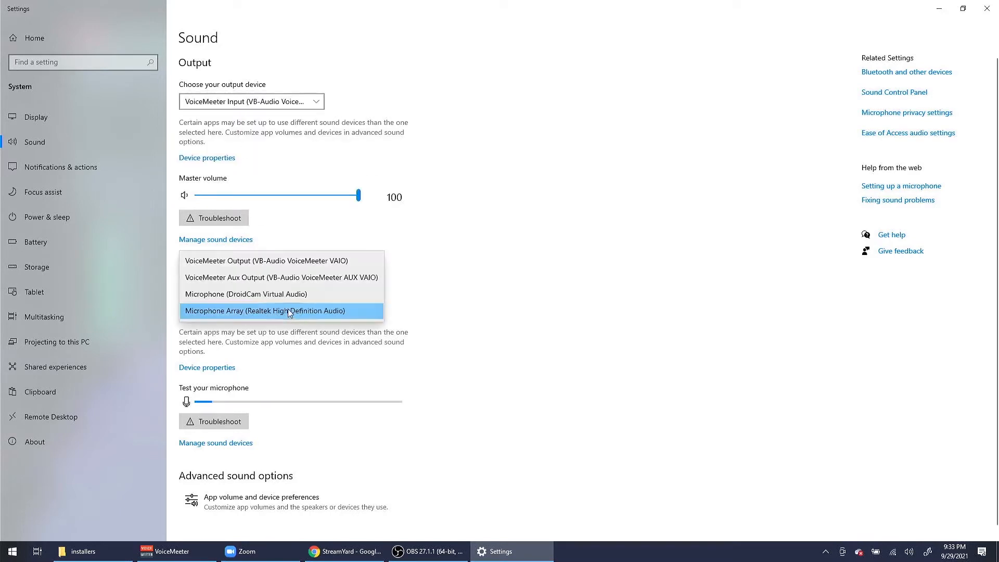
{"action": "left_click", "coordinate": [263, 265]}
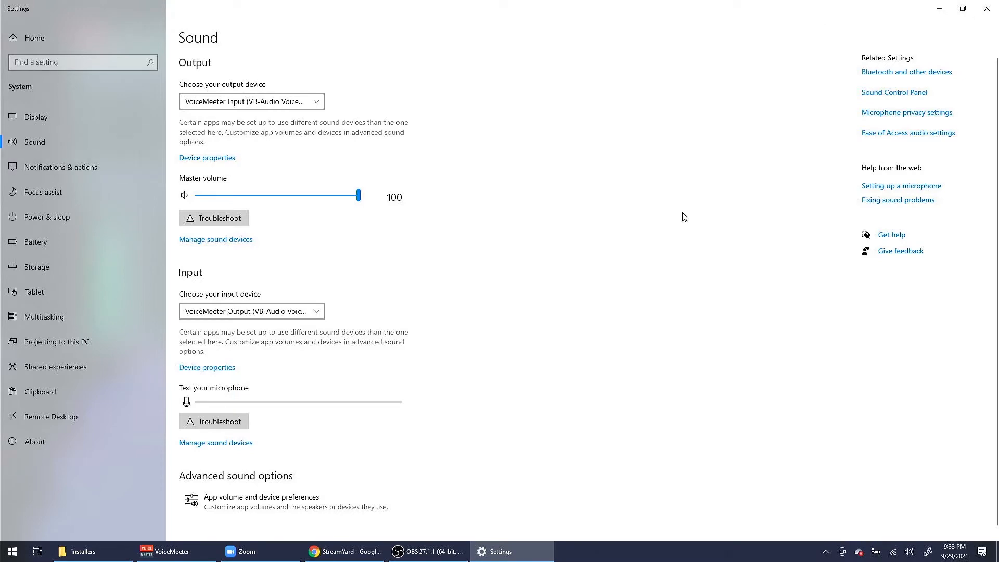
{"action": "left_click", "coordinate": [941, 6]}
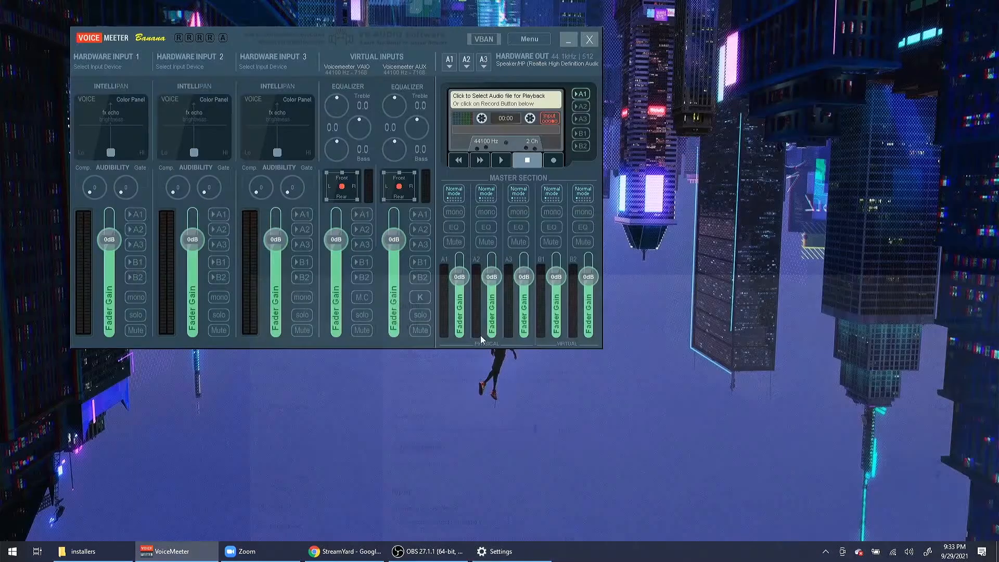
Assign WDM: Microphone Array (Realtek High Definition Audio) to Hardware Input 1 in VoiceMeeter Banana
{"action": "left_click_drag", "start_coordinate": [450, 25], "coordinate": [612, 78]}
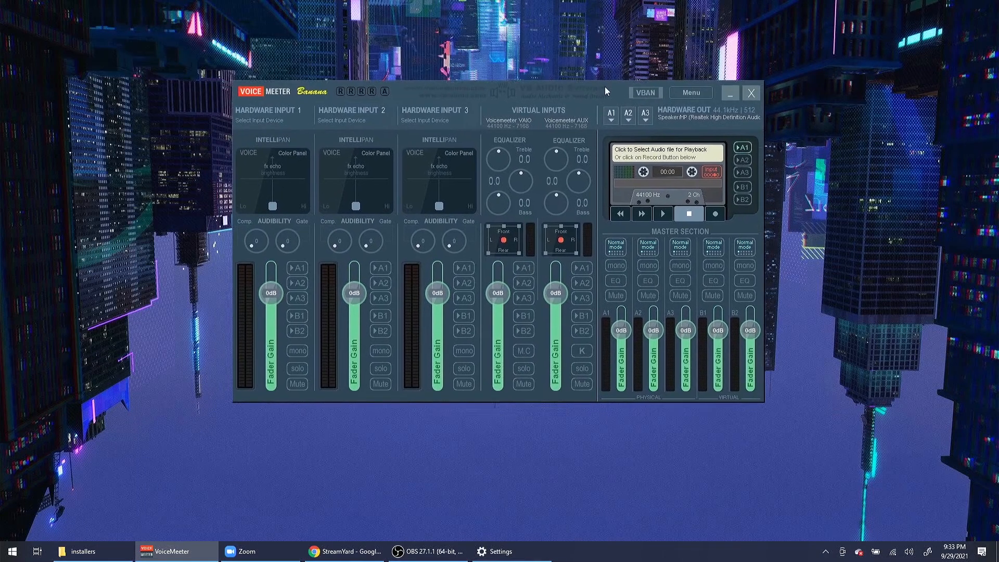
{"action": "left_click", "coordinate": [274, 120]}
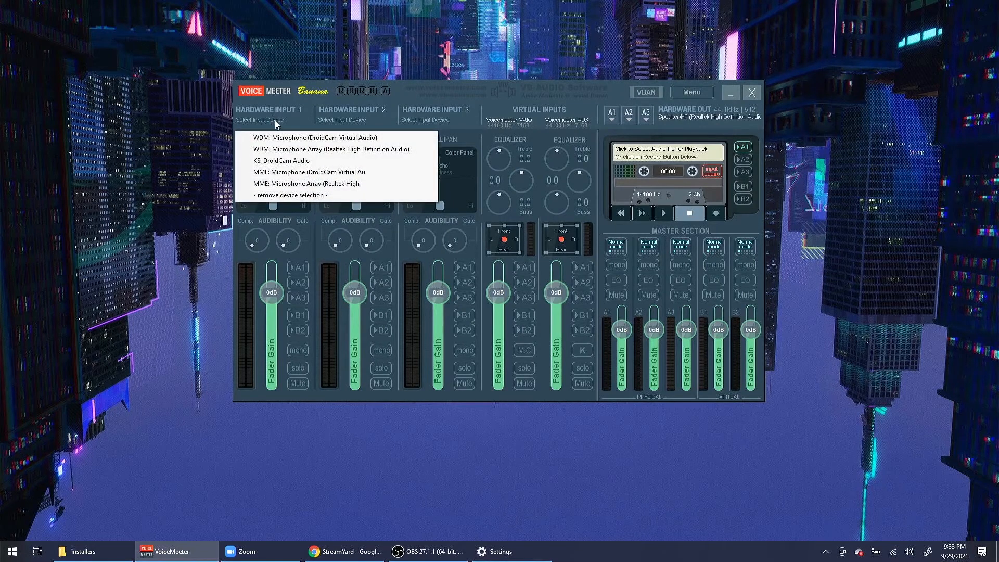
{"action": "left_click", "coordinate": [353, 151]}
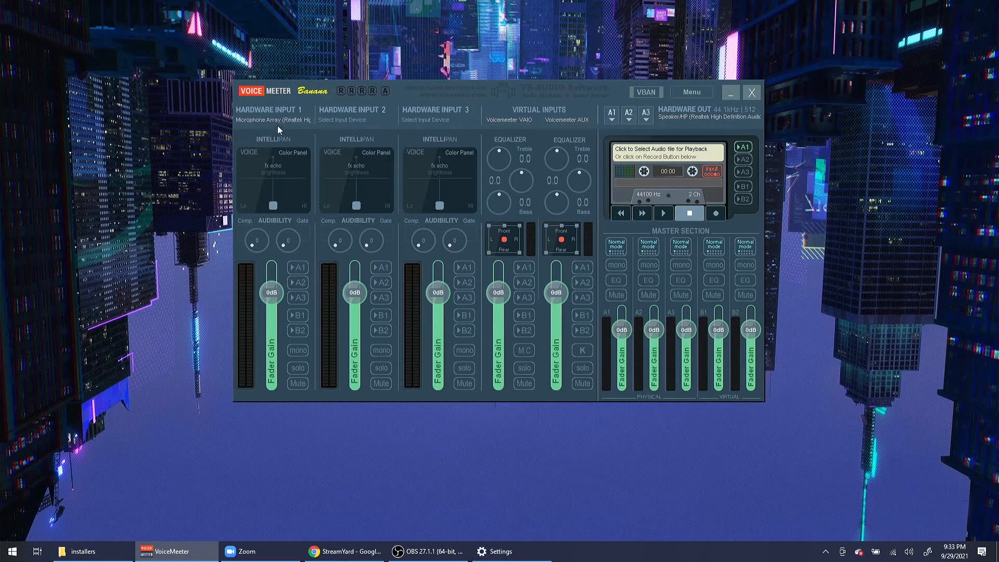
Set VoiceMeeter's hardware output A1 to WDM: Speaker/HP (Realtek High Definition Audio)
{"action": "left_click", "coordinate": [495, 551]}
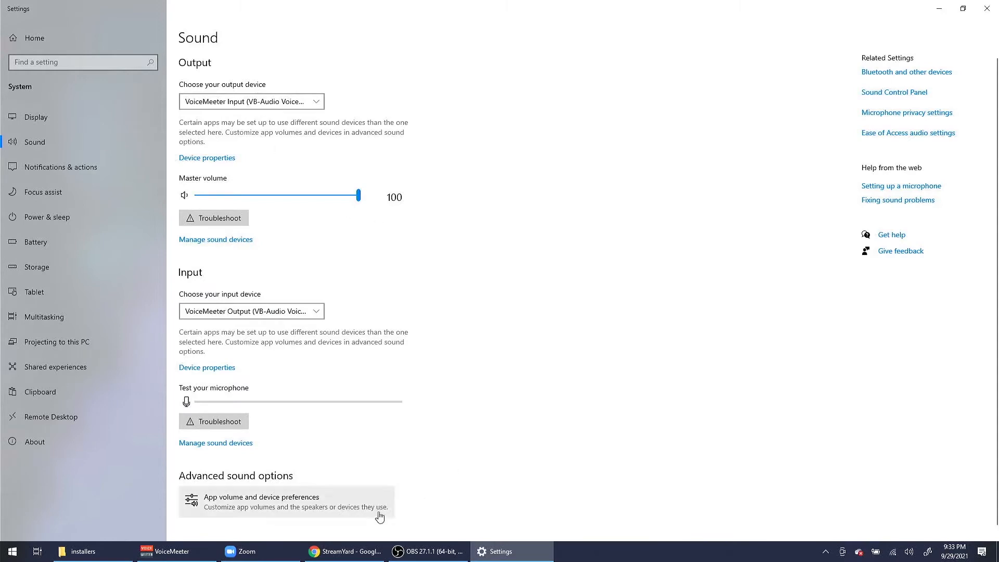
{"action": "left_click", "coordinate": [164, 551]}
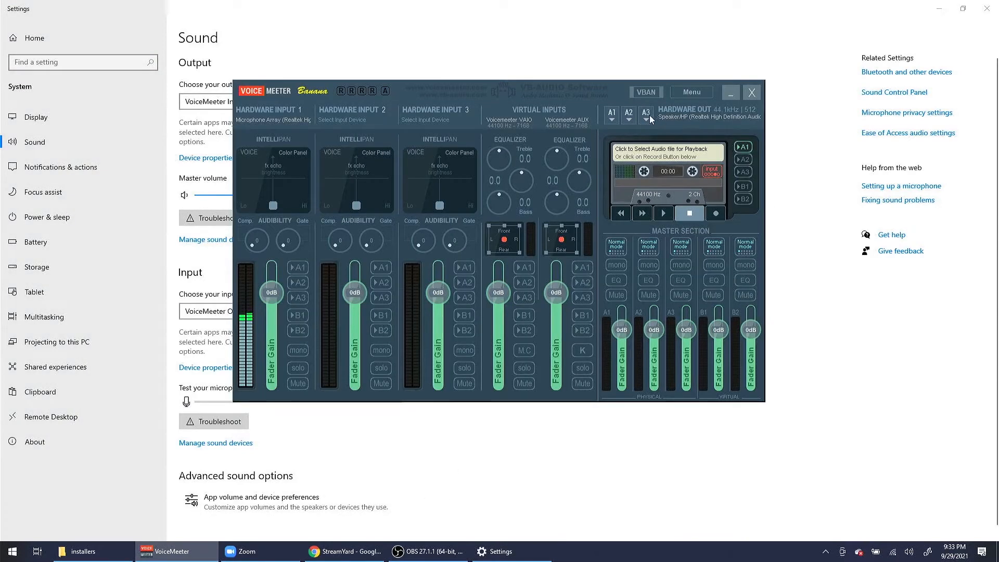
{"action": "left_click", "coordinate": [612, 115]}
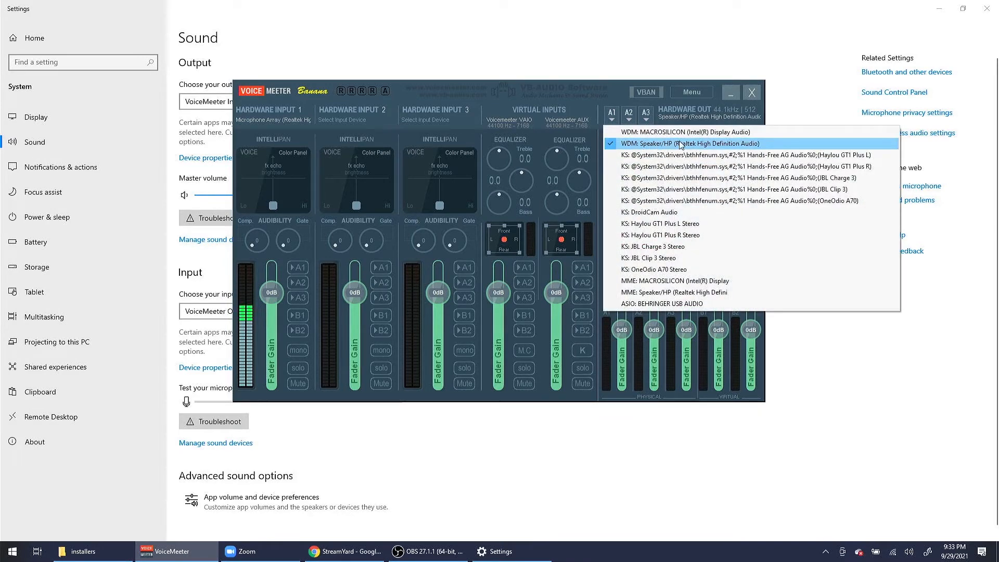
{"action": "left_click", "coordinate": [731, 146]}
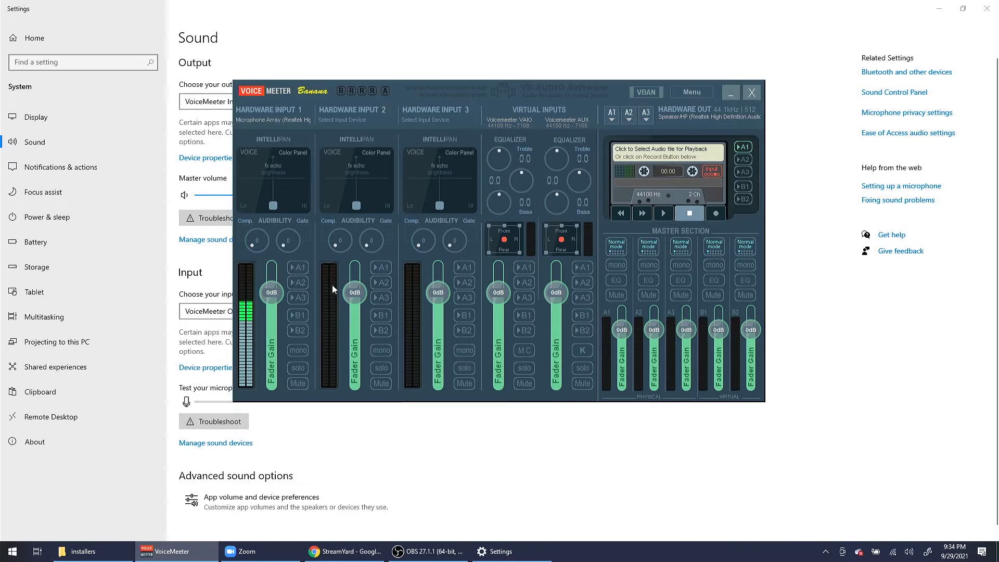
Route Hardware Input 1 to the virtual output B1, with its A1 routing off
{"action": "left_click", "coordinate": [300, 269]}
{"action": "left_click", "coordinate": [299, 268]}
{"action": "left_click", "coordinate": [302, 316]}
Check in Windows Sound settings that the input device is VoiceMeeter Output (VB-Audio VoiceMeeter VAIO)
{"action": "left_click_drag", "start_coordinate": [604, 90], "coordinate": [742, 99]}
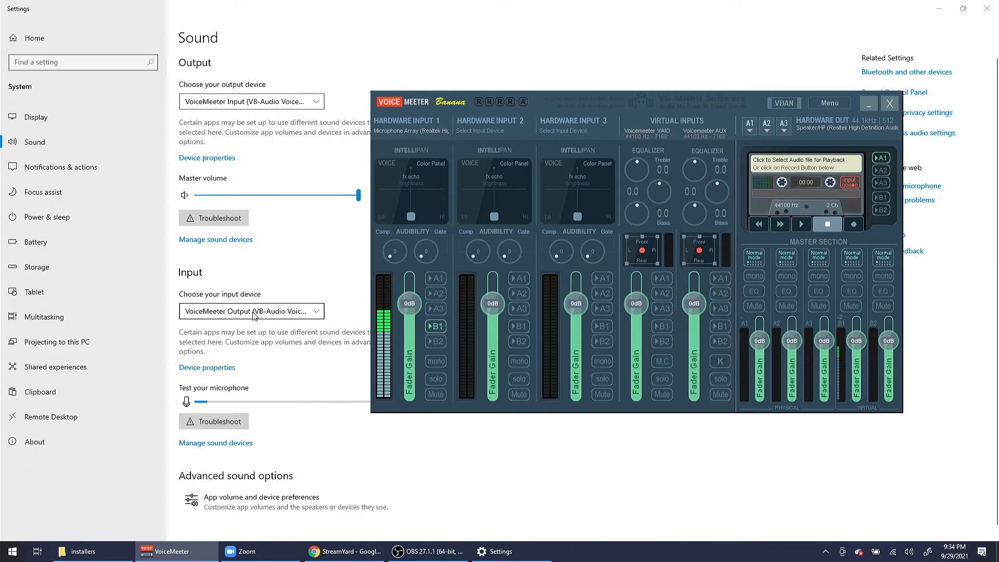
{"action": "left_click", "coordinate": [279, 314]}
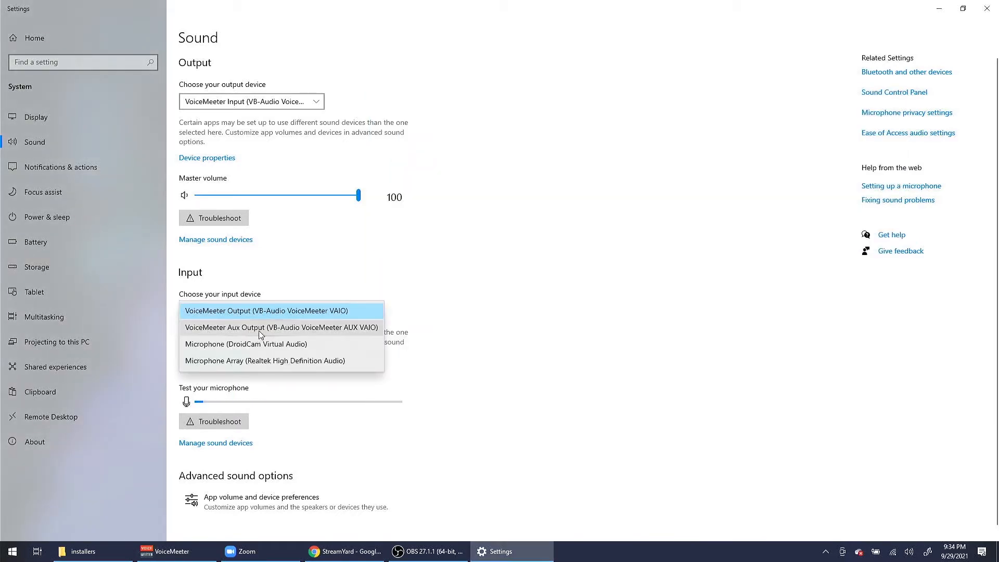
{"action": "left_click", "coordinate": [254, 311]}
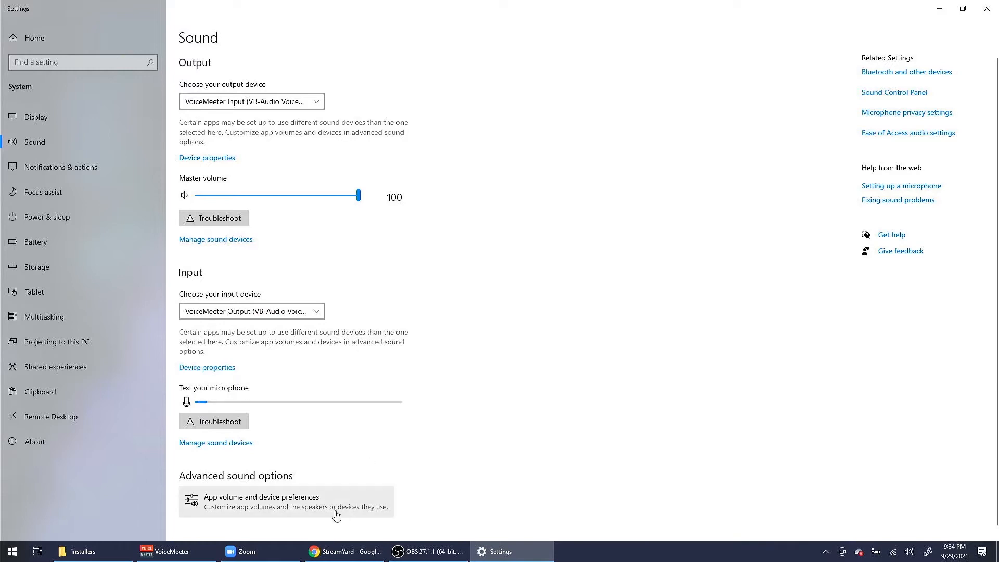
In VoiceMeeter, route both virtual inputs, Voicemeeter VAIO and Voicemeeter AUX, to hardware output A1
{"action": "left_click", "coordinate": [198, 556]}
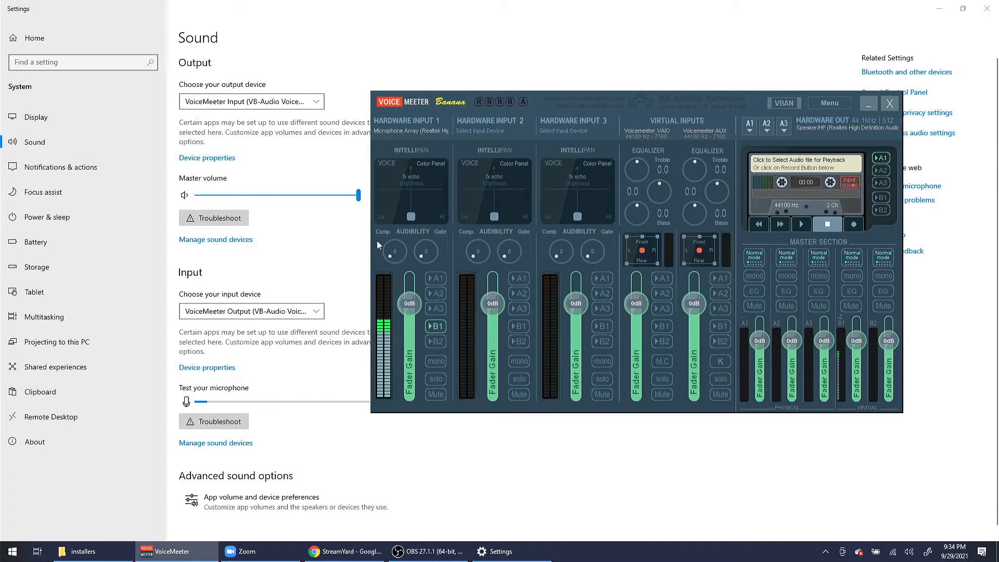
{"action": "left_click_drag", "start_coordinate": [717, 104], "coordinate": [618, 109]}
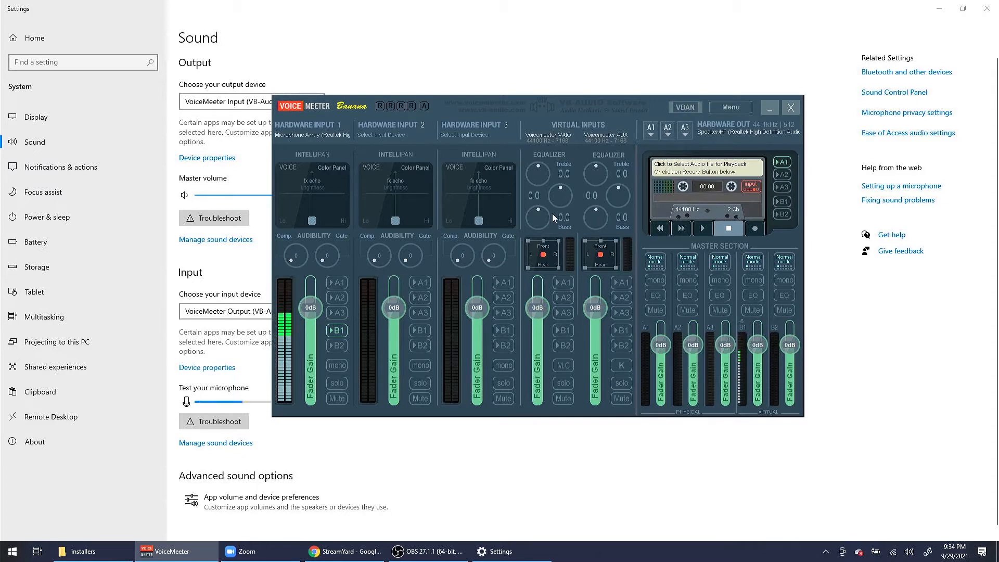
{"action": "left_click_drag", "start_coordinate": [623, 104], "coordinate": [672, 129]}
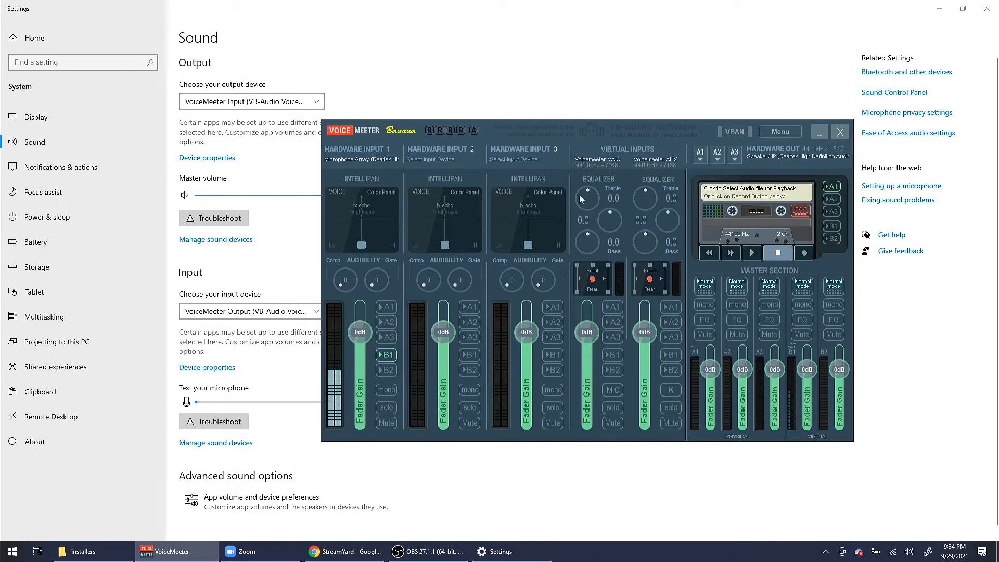
{"action": "left_click", "coordinate": [614, 307]}
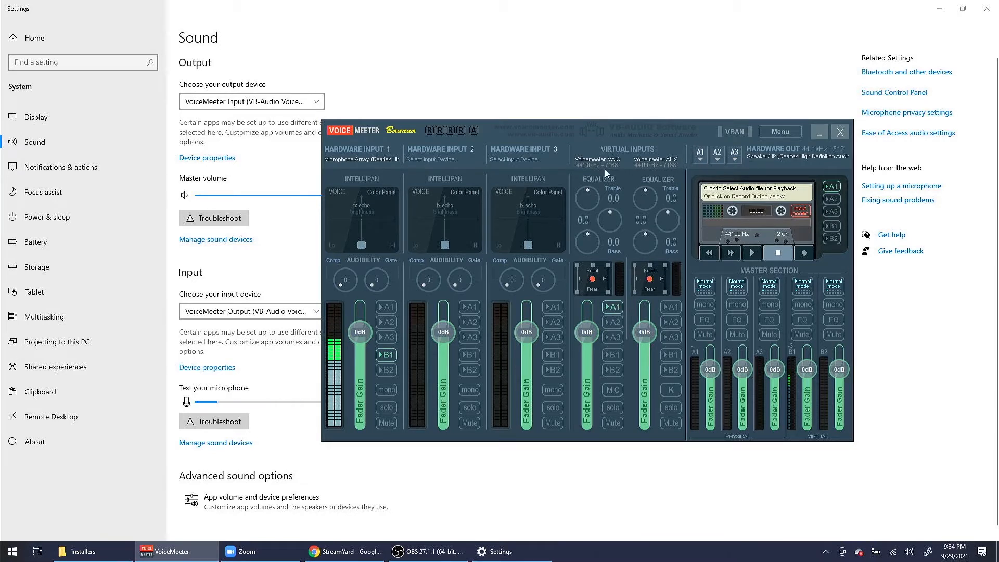
{"action": "left_click", "coordinate": [676, 307]}
Switch to Zoom and set the speaker in its audio settings to VoiceMeeter Aux Input (VB-Audio VoiceMeeter AUX VAIO)
{"action": "left_click", "coordinate": [276, 557]}
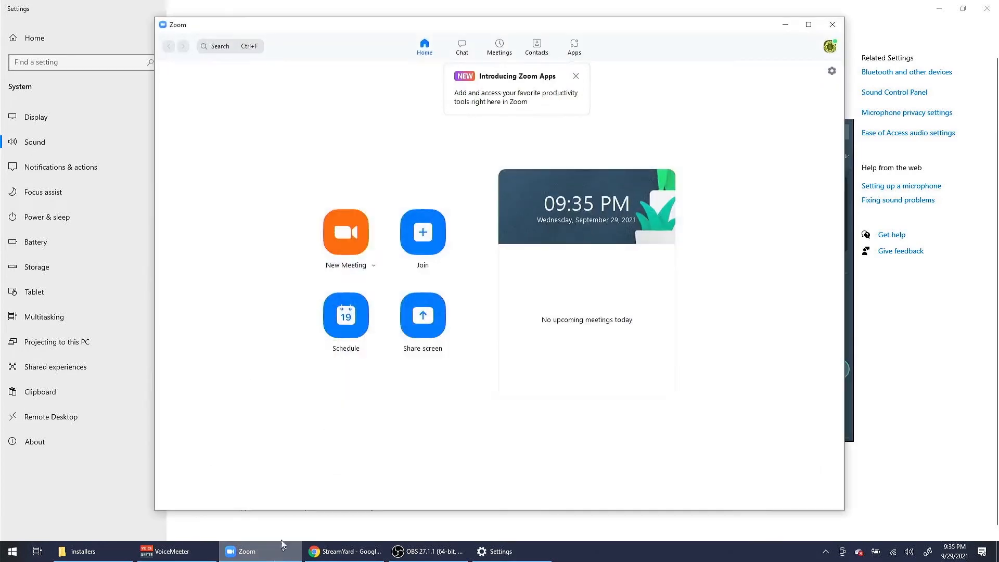
{"action": "left_click", "coordinate": [833, 71]}
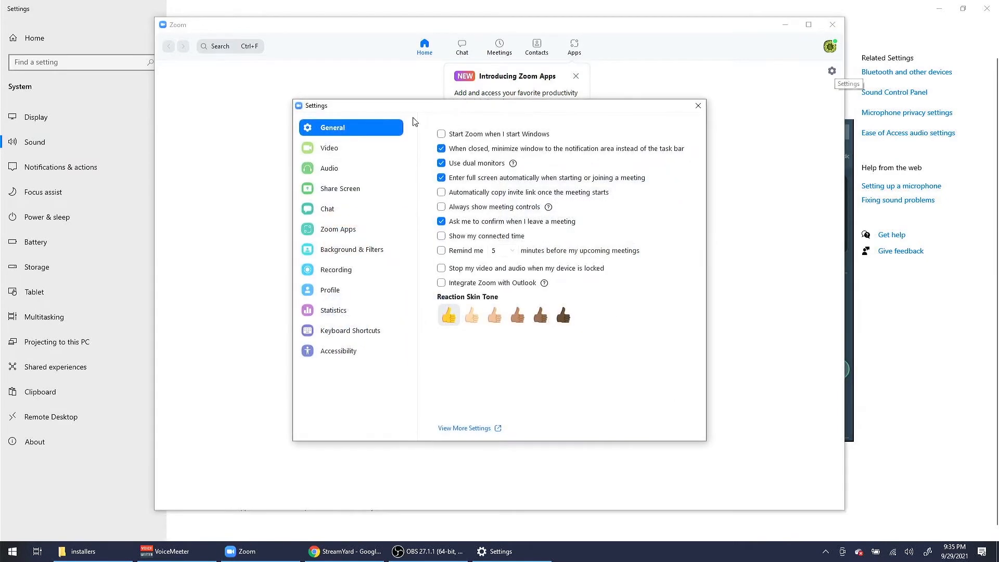
{"action": "left_click", "coordinate": [340, 170]}
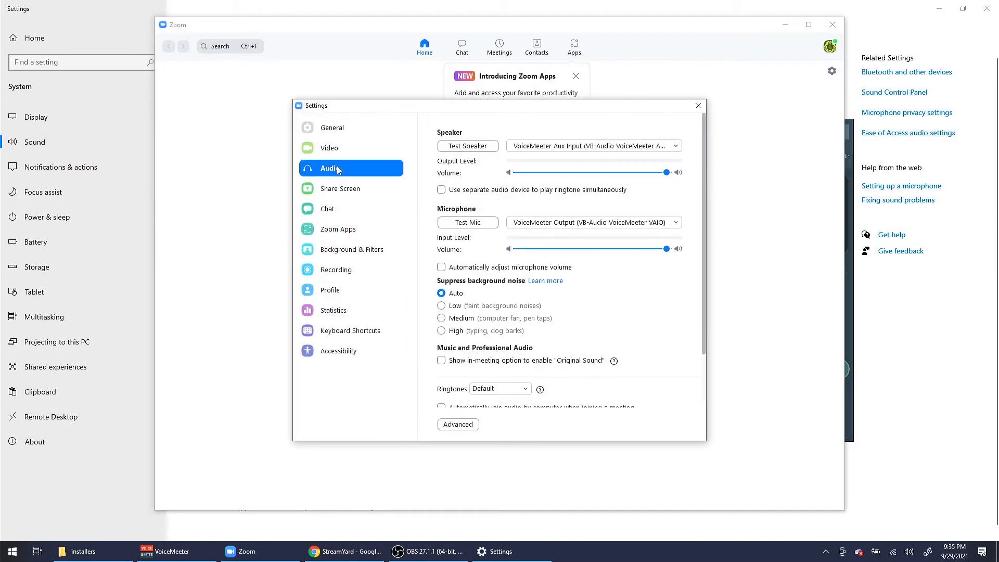
{"action": "left_click", "coordinate": [643, 169]}
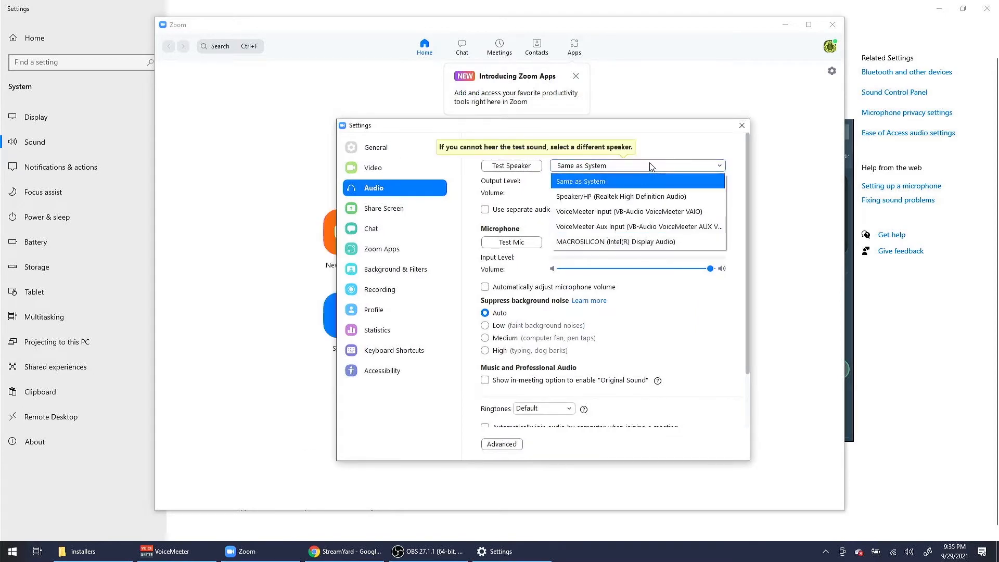
{"action": "left_click", "coordinate": [652, 167]}
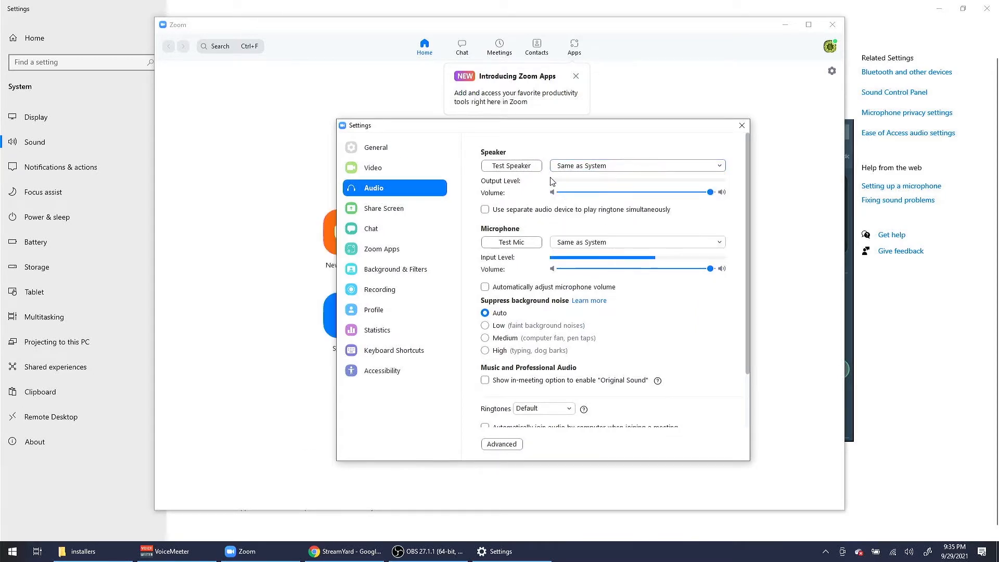
{"action": "left_click", "coordinate": [577, 166]}
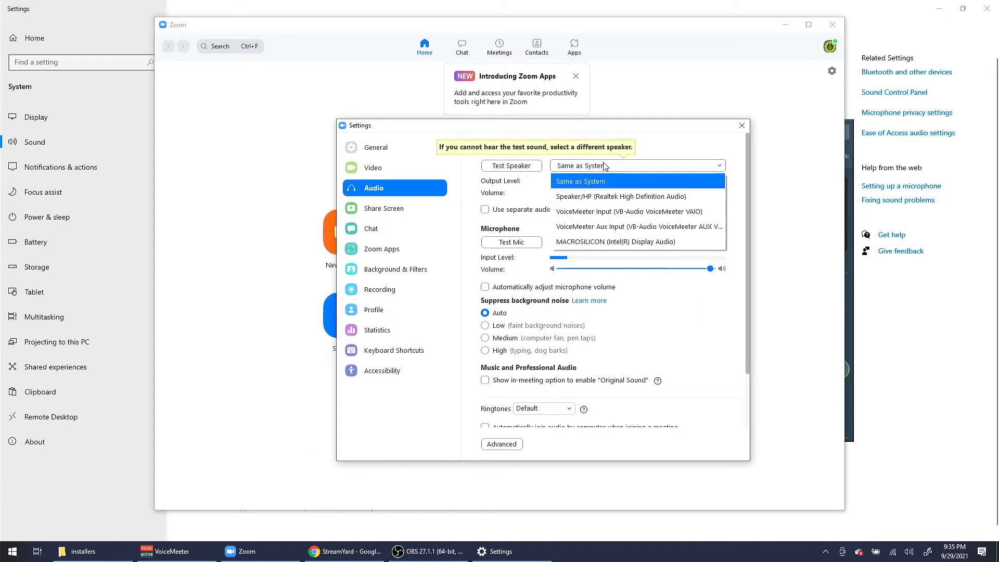
{"action": "left_click", "coordinate": [616, 230]}
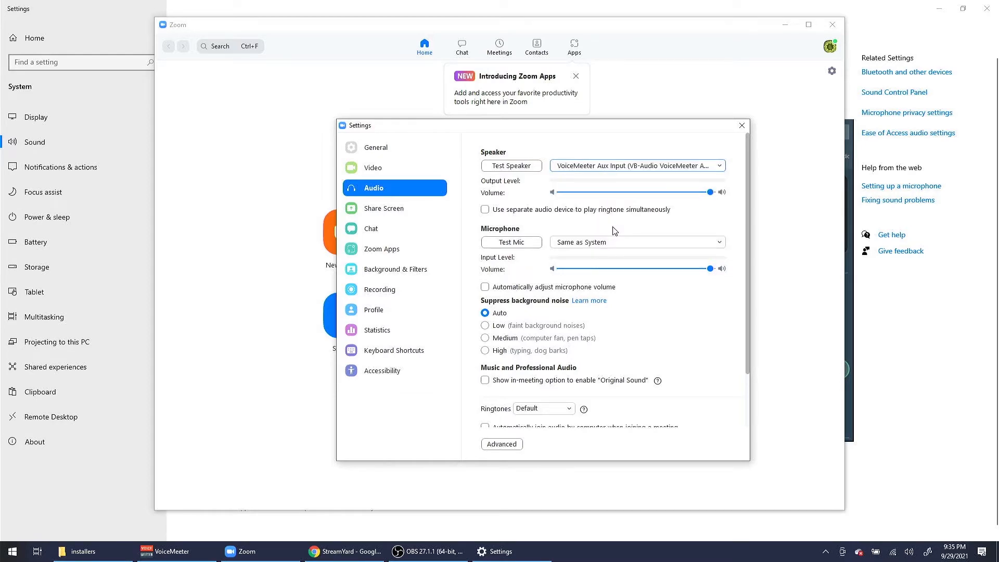
Set the Zoom microphone to VoiceMeeter Output (VB-Audio VoiceMeeter VAIO) and start the speaker test
{"action": "left_click", "coordinate": [603, 245]}
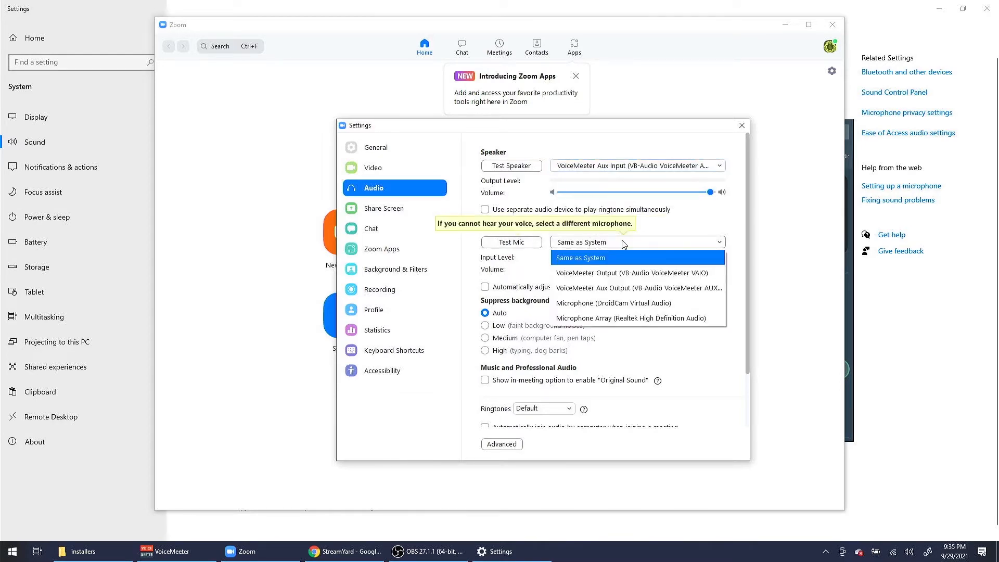
{"action": "left_click", "coordinate": [620, 273]}
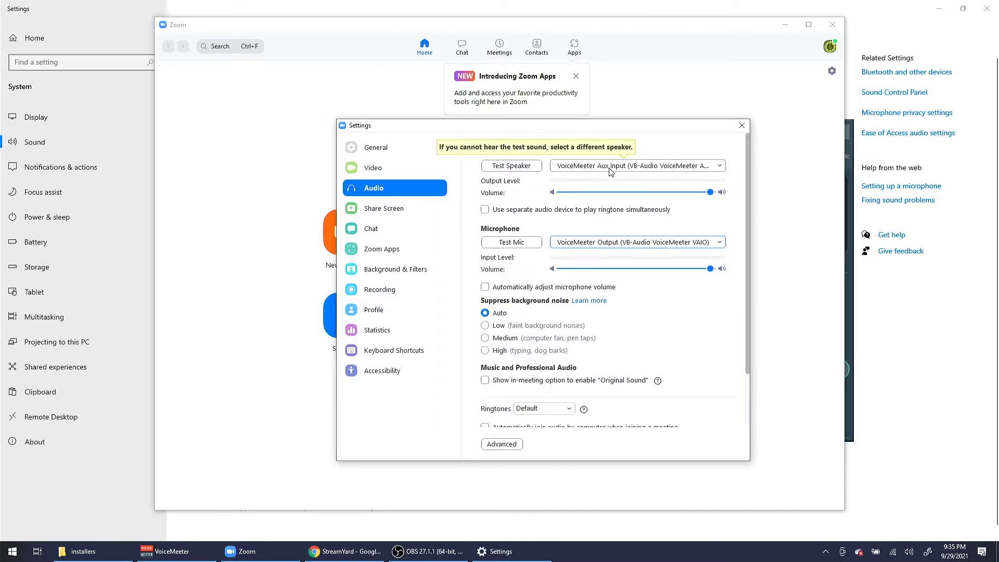
{"action": "left_click", "coordinate": [521, 167]}
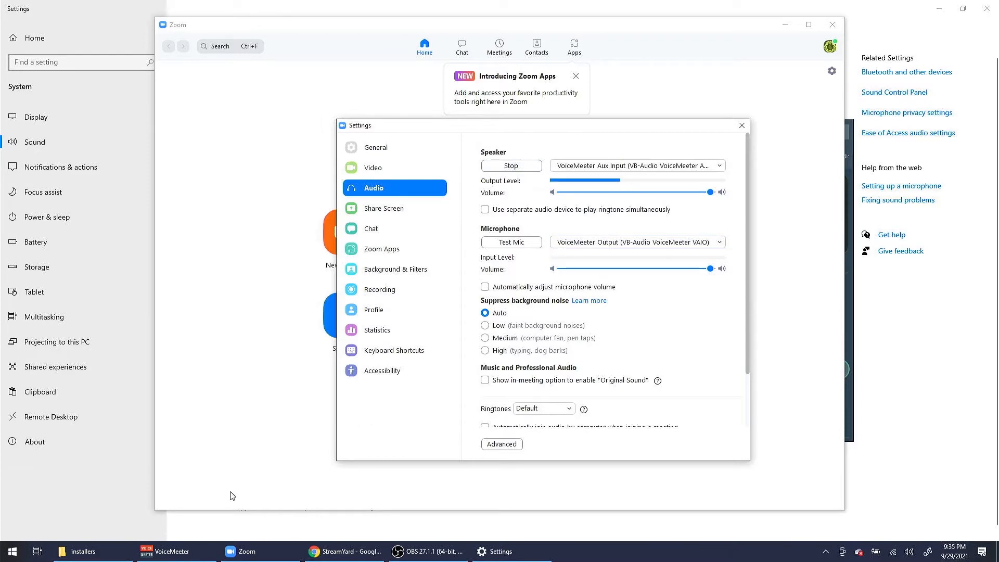
Switch to VoiceMeeter, place it beside the Zoom settings, and route the Voicemeeter AUX virtual input to B2 as well
{"action": "left_click", "coordinate": [189, 551]}
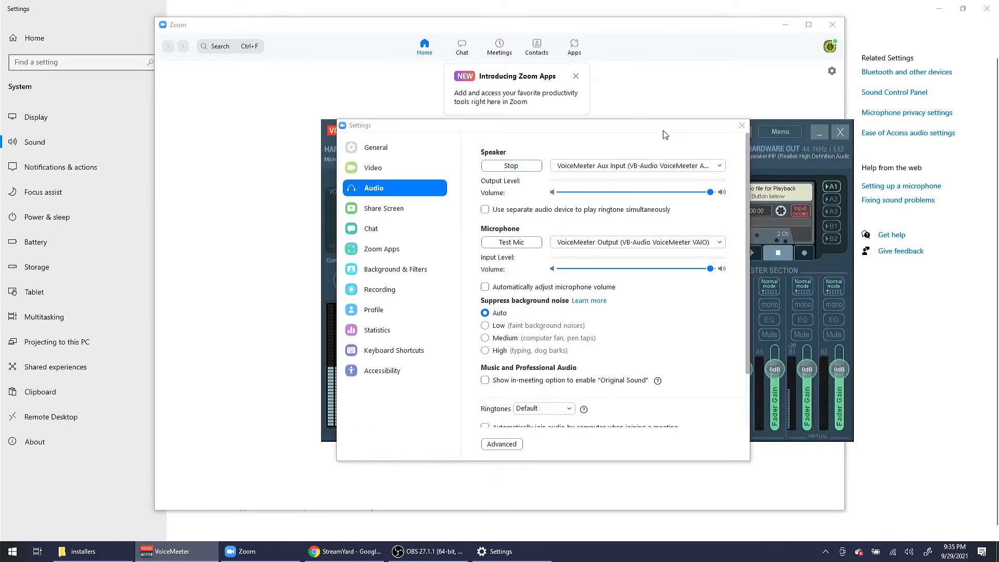
{"action": "left_click_drag", "start_coordinate": [664, 135], "coordinate": [375, 132]}
{"action": "left_click_drag", "start_coordinate": [677, 127], "coordinate": [741, 109]}
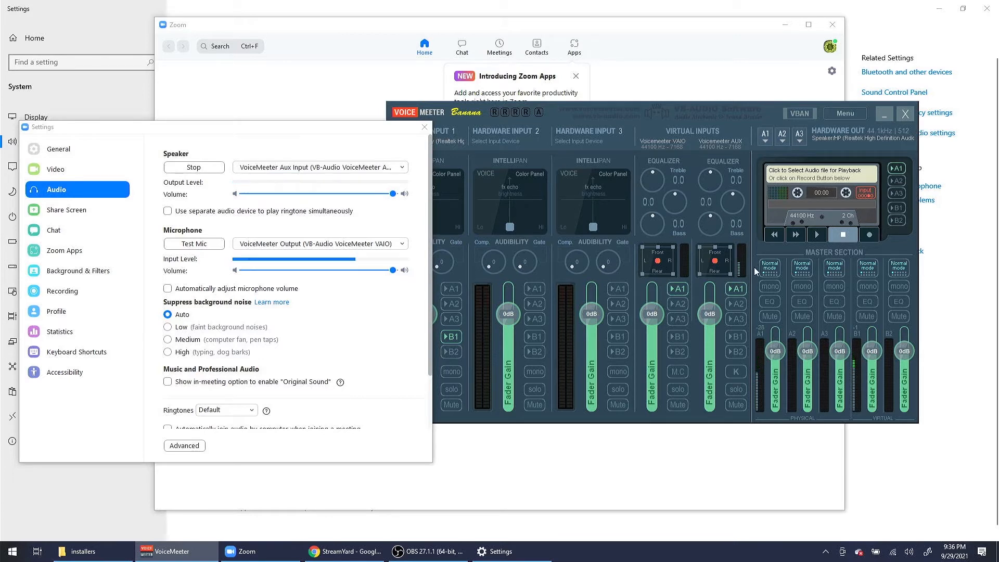
{"action": "left_click", "coordinate": [742, 353]}
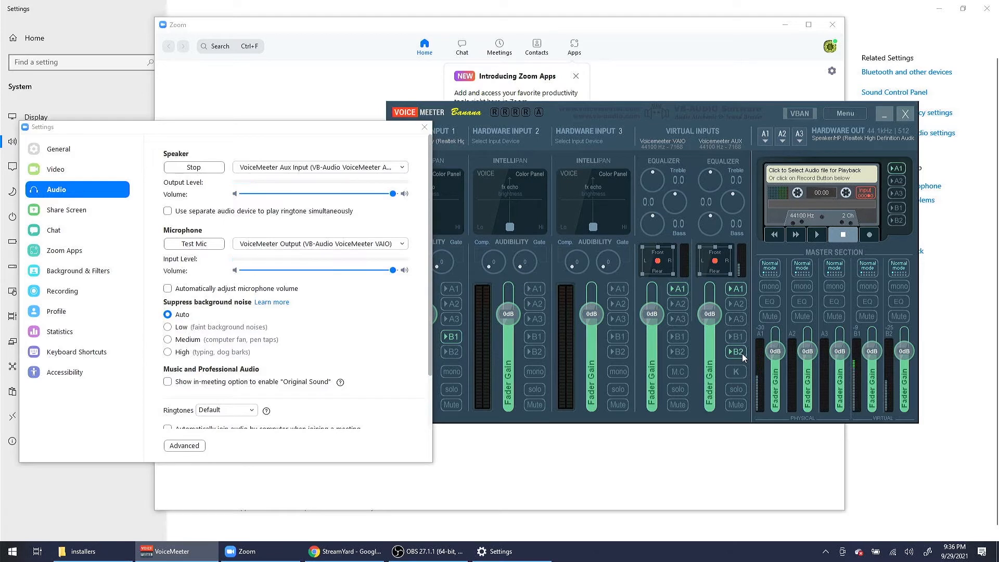
{"action": "left_click", "coordinate": [738, 352]}
{"action": "left_click", "coordinate": [741, 354]}
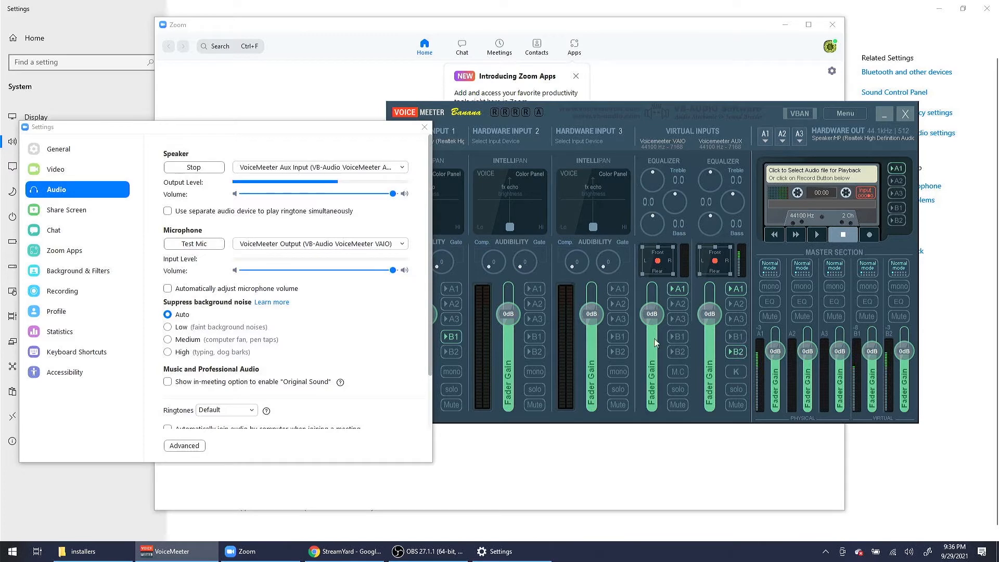
Switch to StreamYard in Chrome, set its mic to VoiceMeeter Aux Output (VB-Audio VoiceMeeter AUX VAIO), and unmute it
{"action": "left_click", "coordinate": [346, 551]}
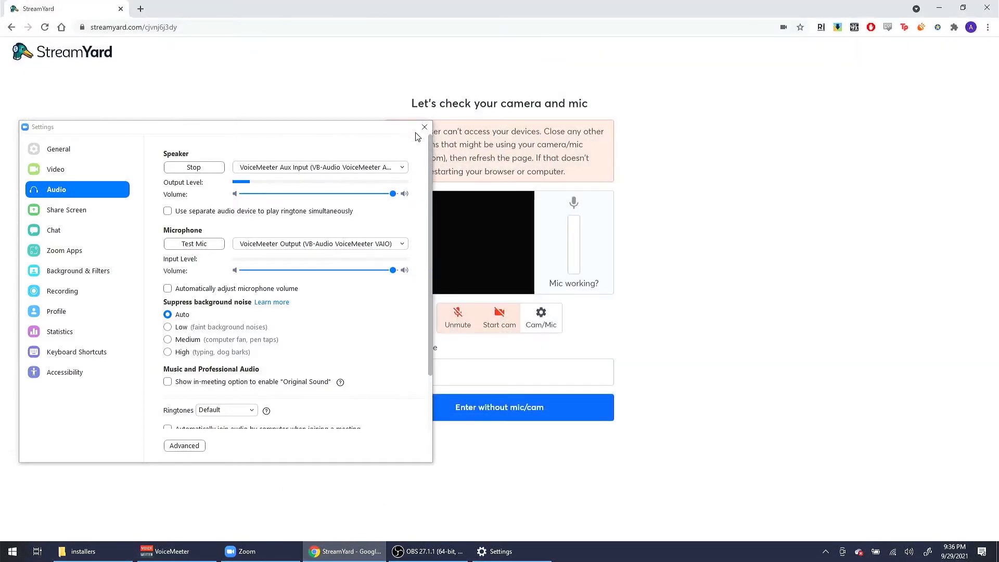
{"action": "left_click_drag", "start_coordinate": [394, 131], "coordinate": [295, 148]}
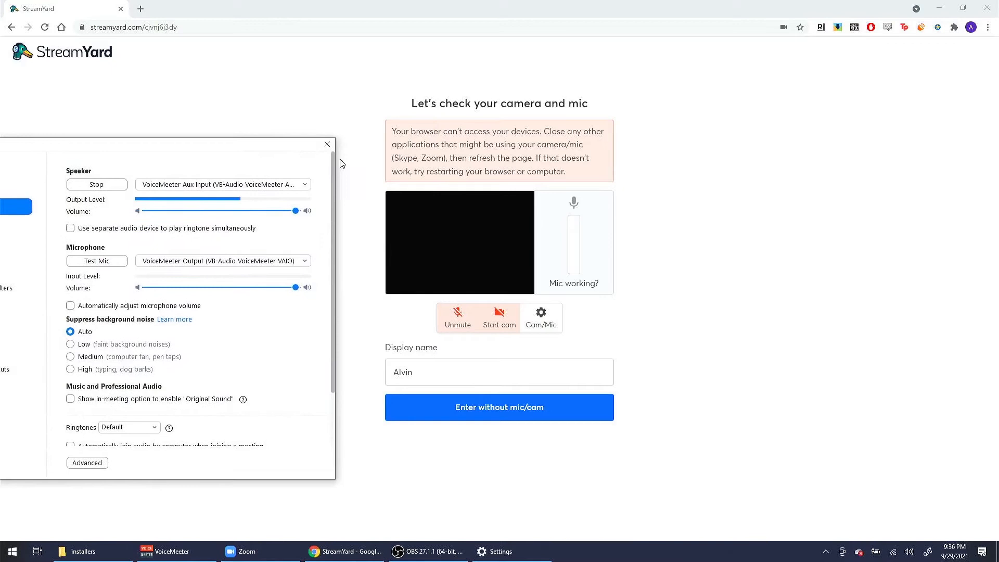
{"action": "left_click", "coordinate": [550, 327]}
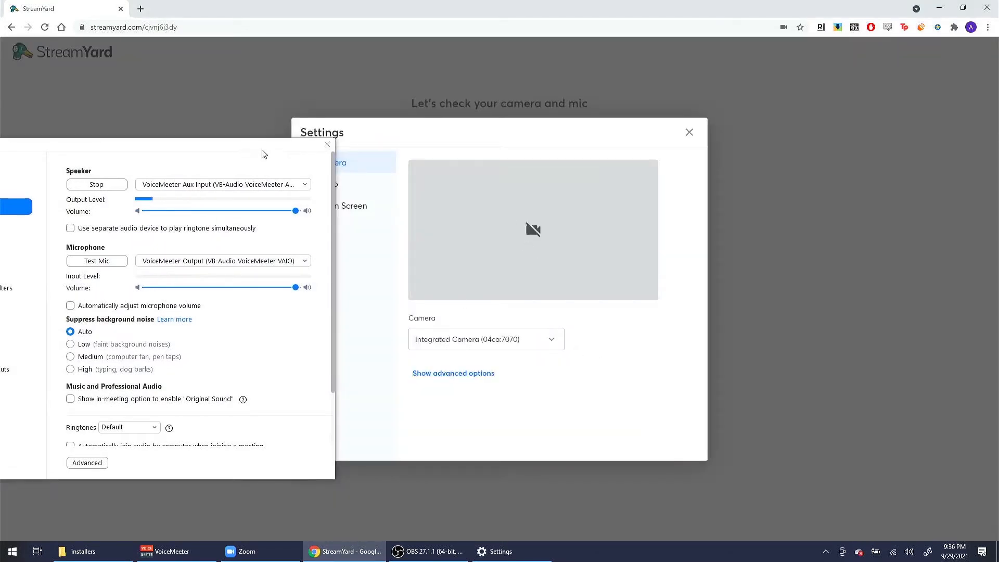
{"action": "left_click_drag", "start_coordinate": [264, 154], "coordinate": [209, 147]}
{"action": "left_click", "coordinate": [363, 189]}
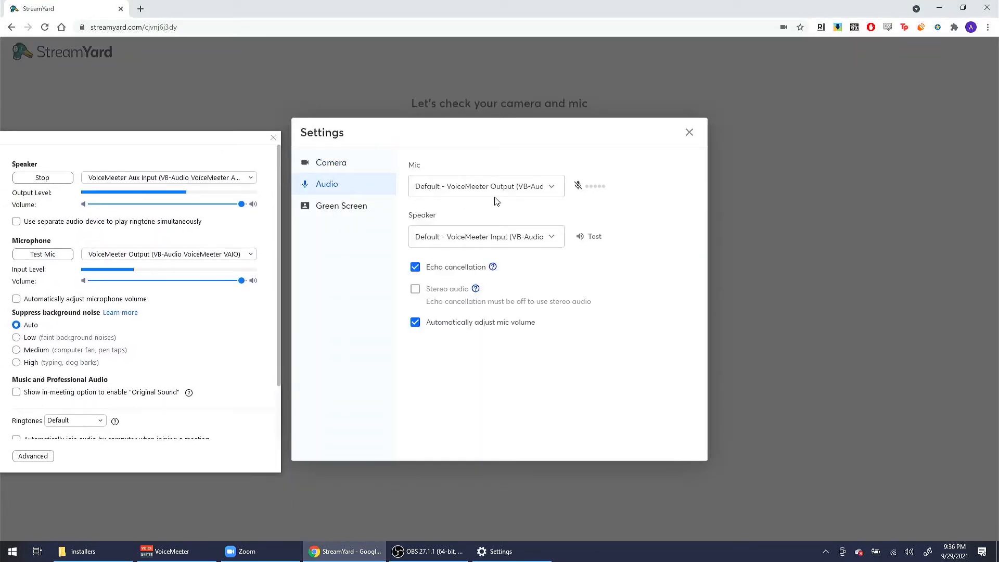
{"action": "left_click", "coordinate": [541, 189]}
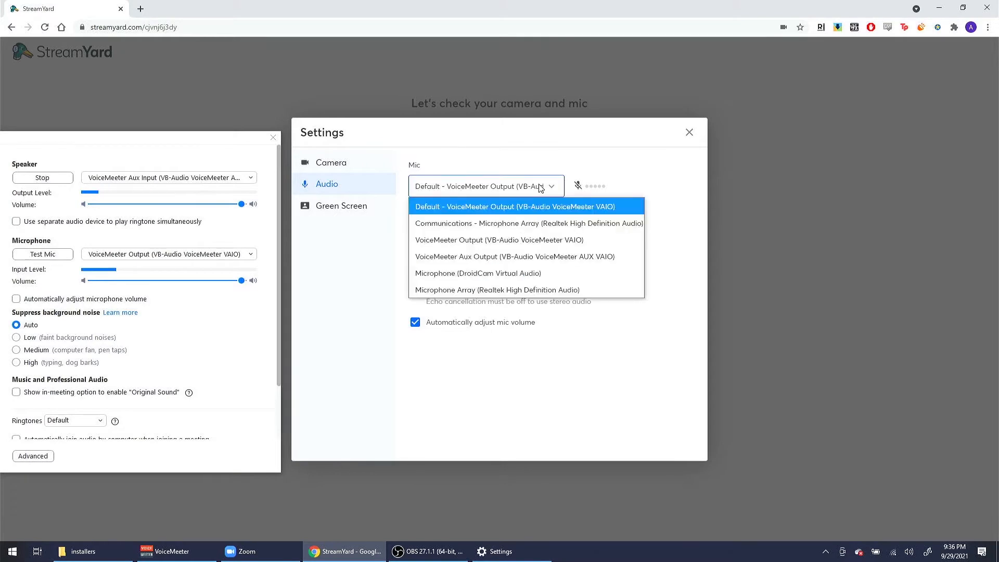
{"action": "left_click", "coordinate": [531, 259]}
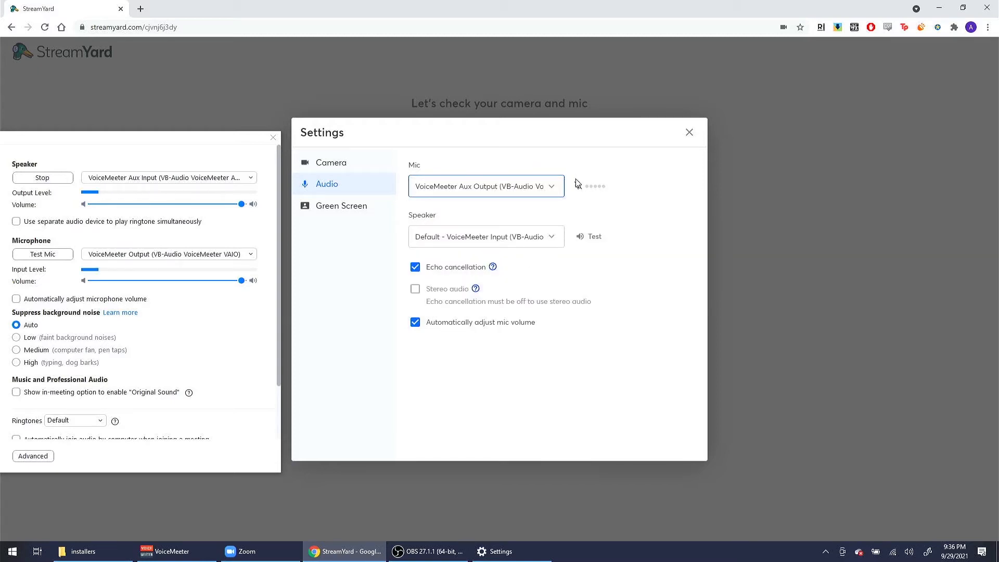
{"action": "left_click", "coordinate": [689, 133]}
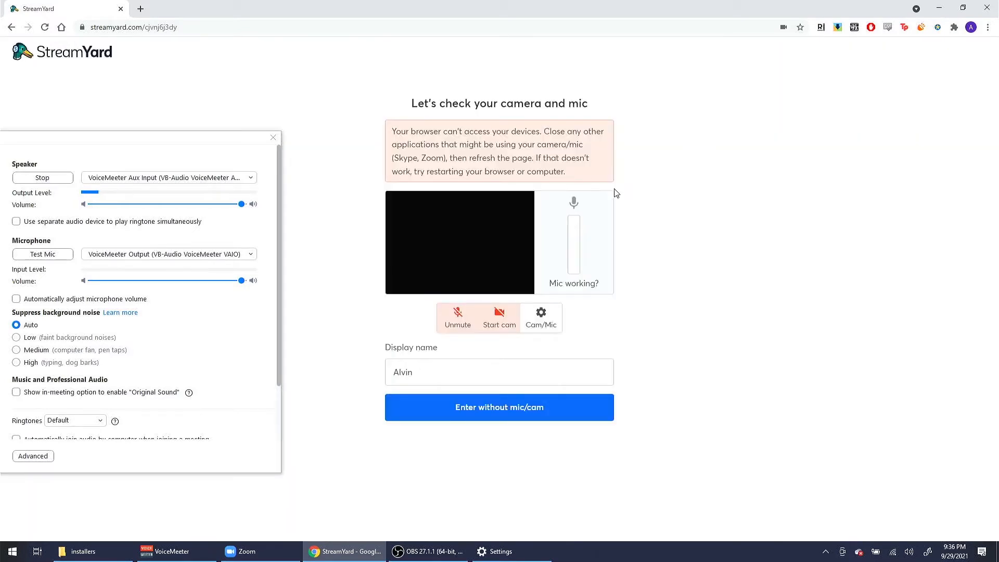
{"action": "left_click", "coordinate": [459, 318]}
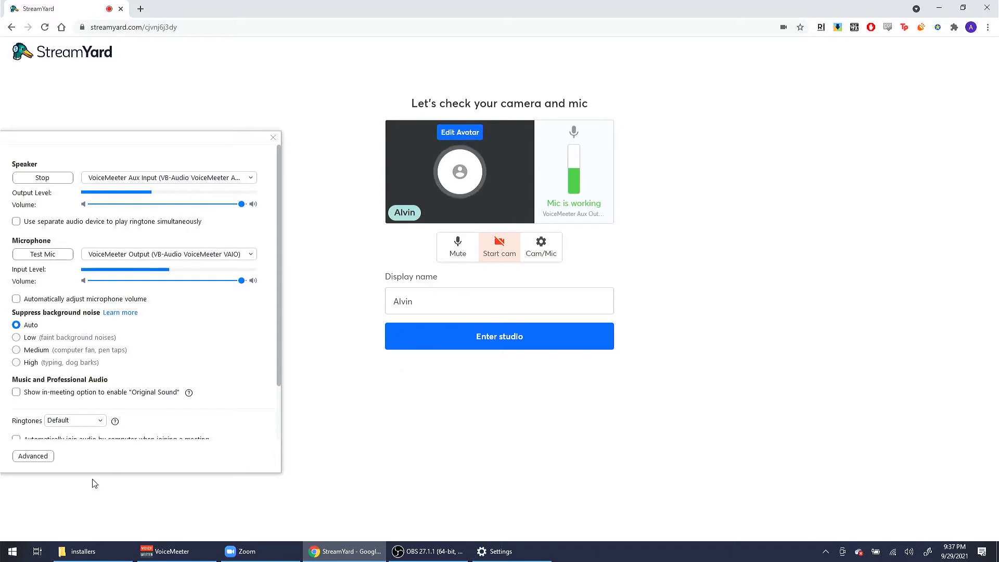
In VoiceMeeter, temporarily route Hardware Input 1 to B2 and check the mic level in StreamYard
{"action": "left_click", "coordinate": [190, 558]}
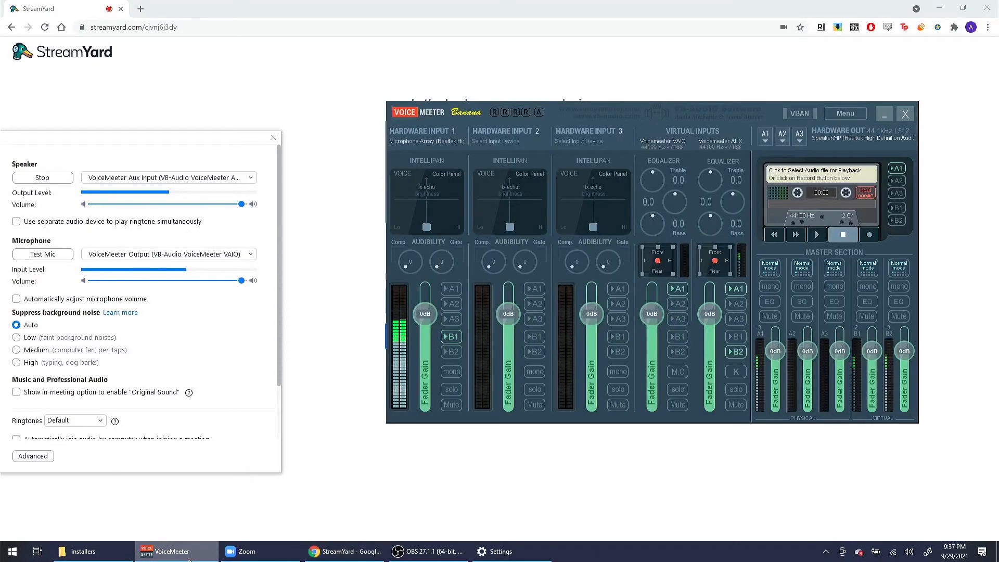
{"action": "left_click", "coordinate": [453, 351]}
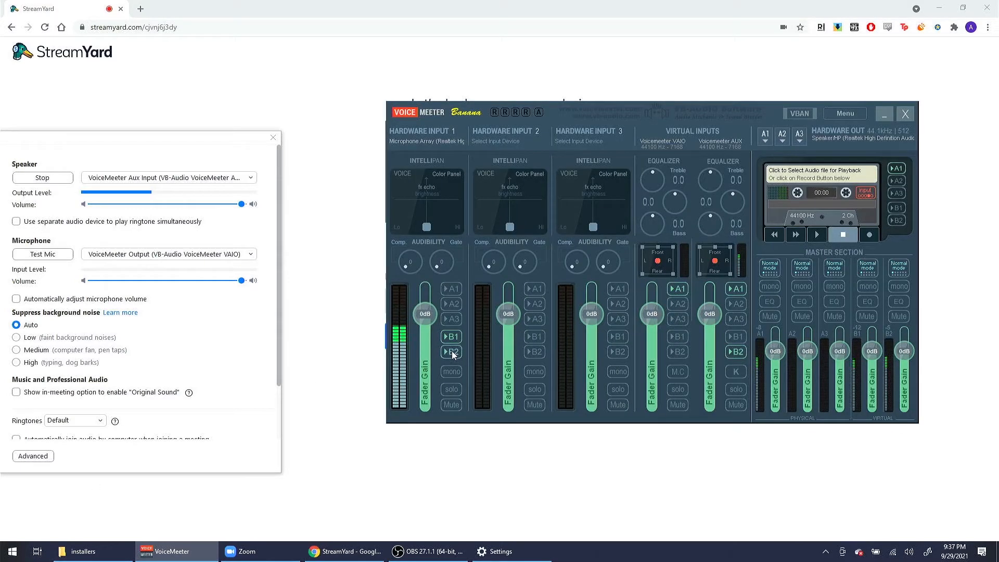
{"action": "left_click_drag", "start_coordinate": [722, 133], "coordinate": [679, 274]}
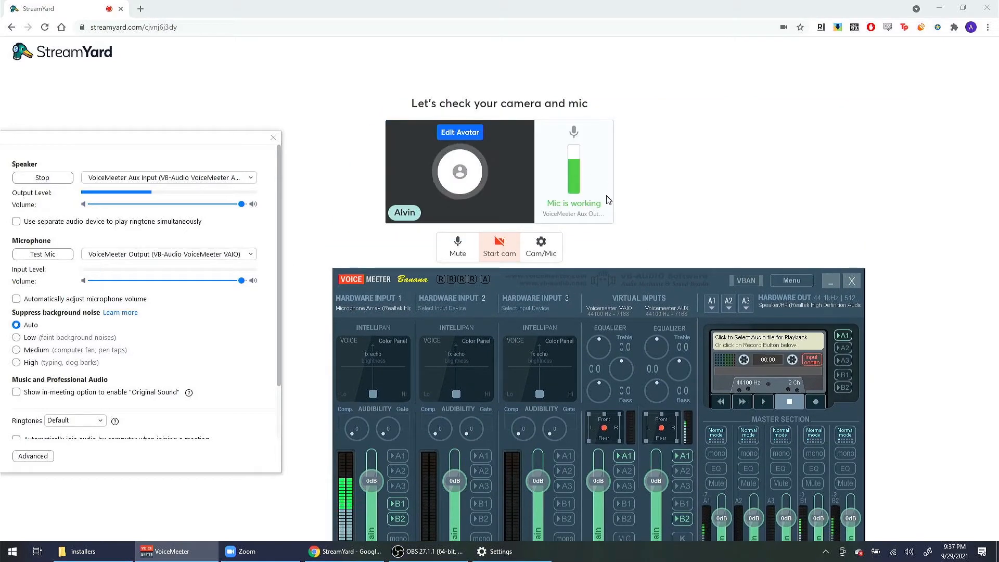
{"action": "left_click_drag", "start_coordinate": [647, 278], "coordinate": [698, 63]}
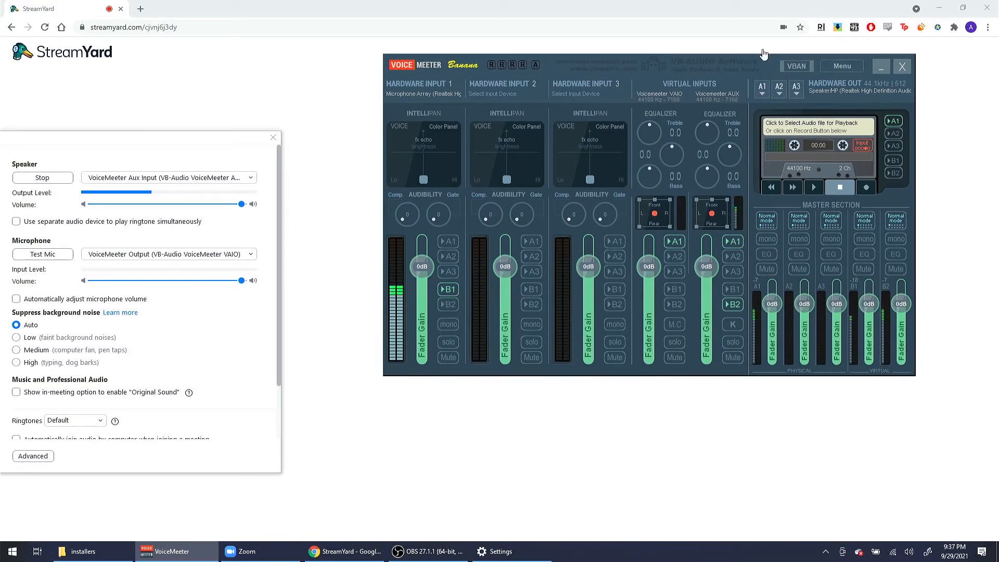
{"action": "left_click_drag", "start_coordinate": [759, 63], "coordinate": [695, 143]}
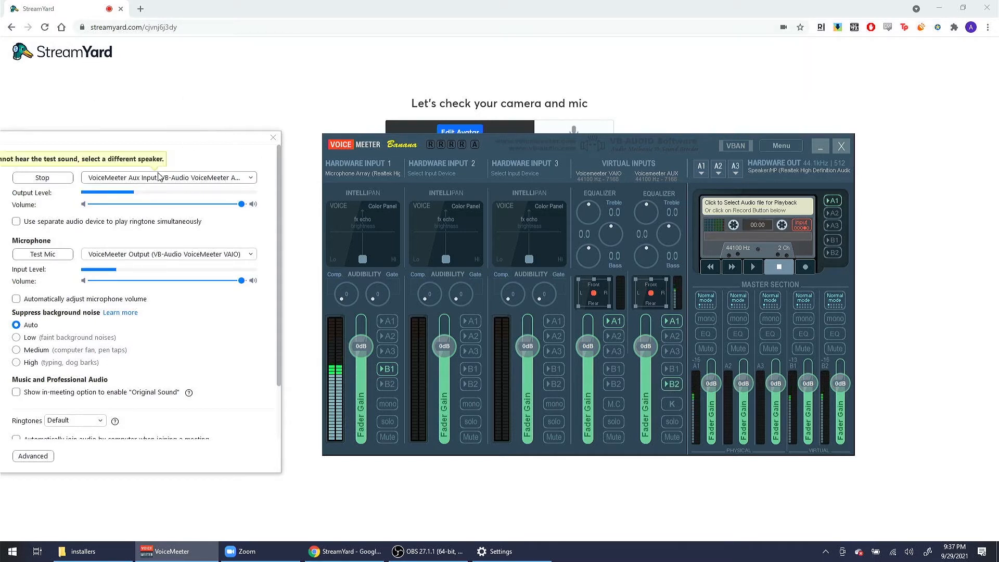
Review StreamYard's mic and speaker settings alongside VoiceMeeter's routing, and close the StreamYard and Zoom settings
{"action": "left_click_drag", "start_coordinate": [660, 146], "coordinate": [693, 336]}
{"action": "left_click", "coordinate": [536, 240]}
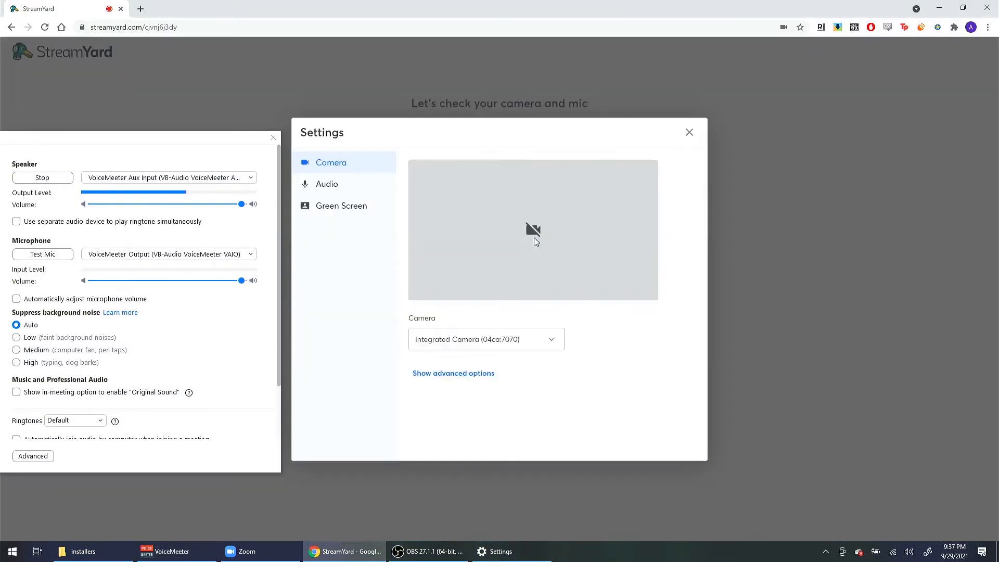
{"action": "left_click", "coordinate": [336, 185]}
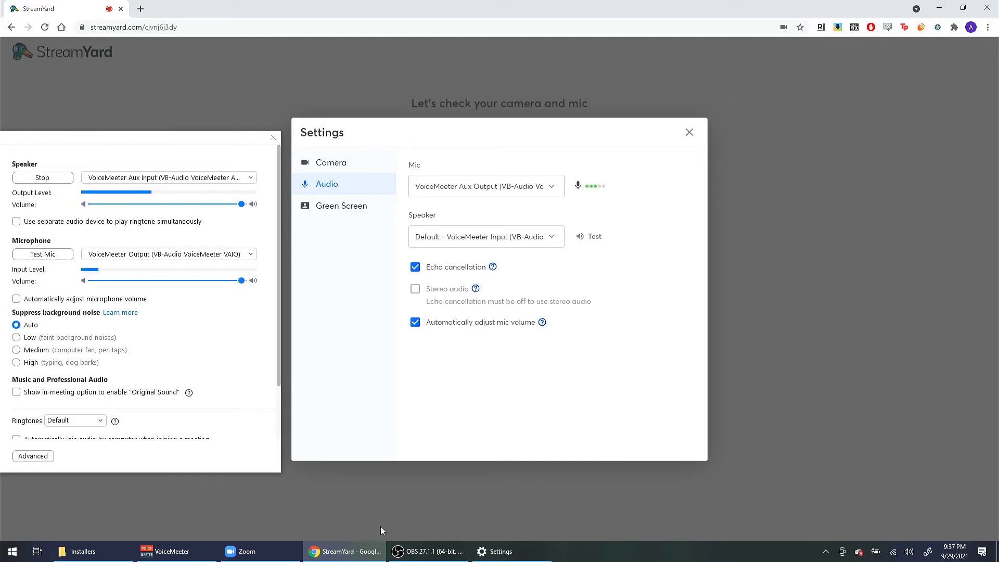
{"action": "left_click", "coordinate": [165, 552]}
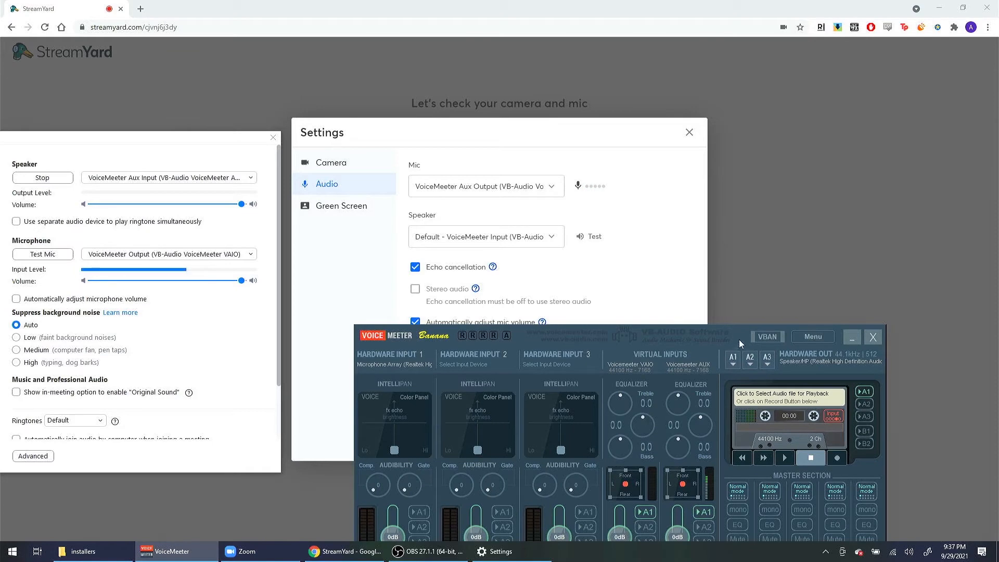
{"action": "left_click_drag", "start_coordinate": [739, 339], "coordinate": [708, 185]}
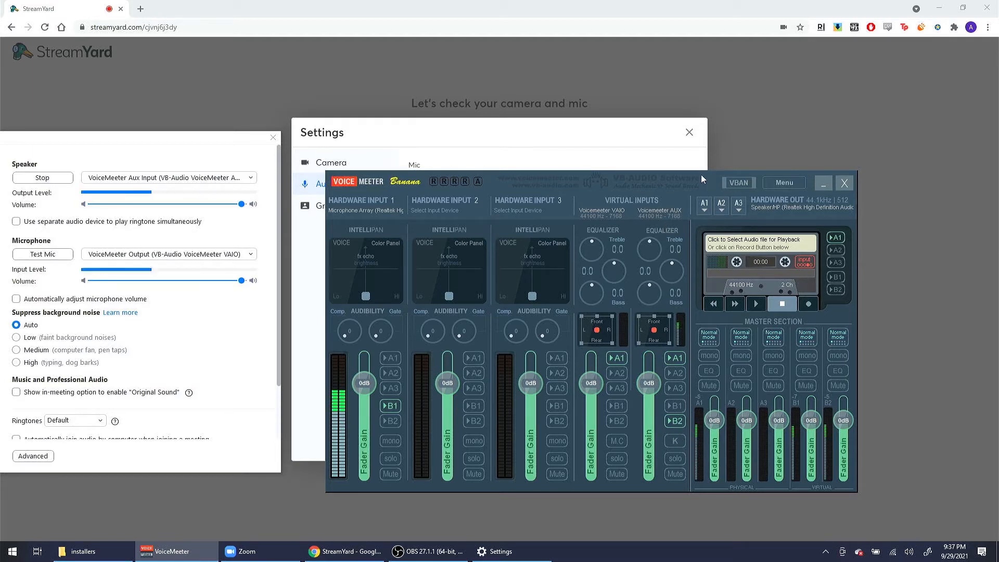
{"action": "left_click_drag", "start_coordinate": [701, 177], "coordinate": [742, 344]}
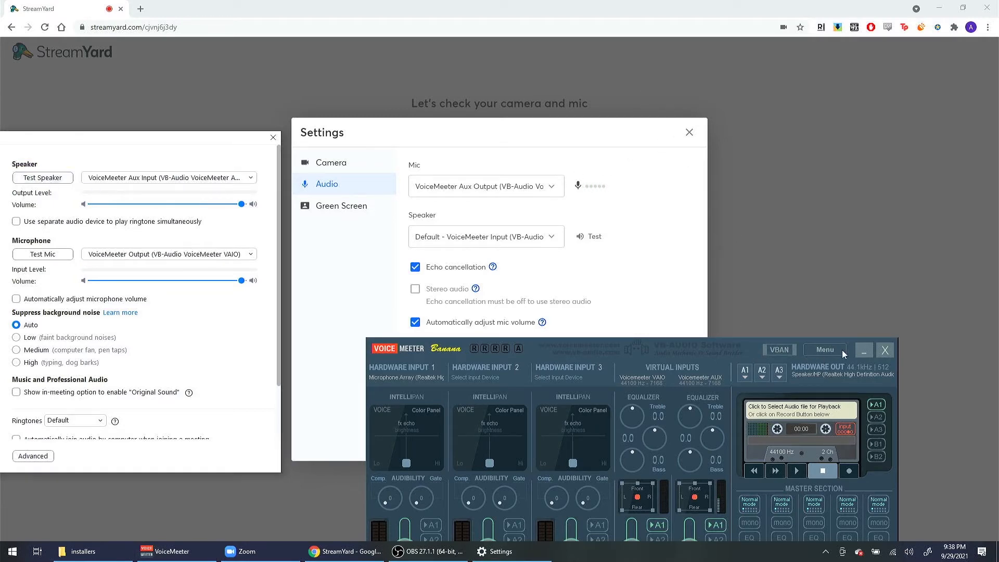
{"action": "left_click", "coordinate": [690, 133]}
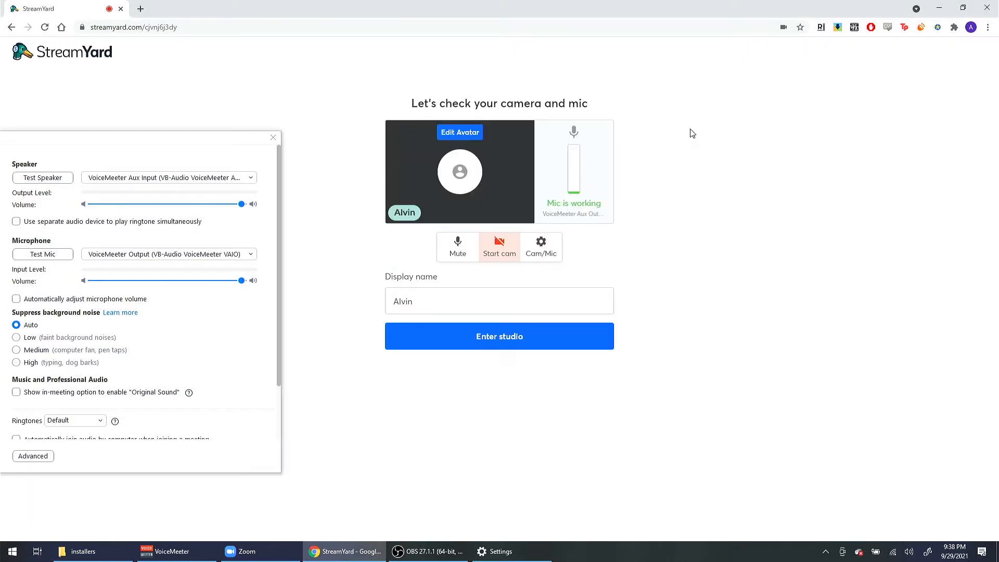
{"action": "left_click", "coordinate": [273, 138]}
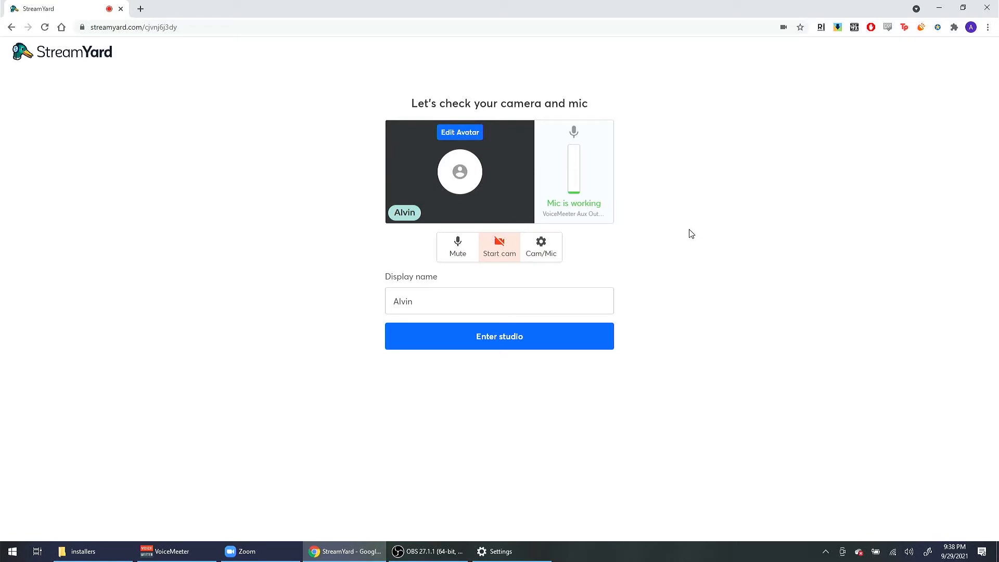
Switch to OBS and view the source types that can be added to the scene
{"action": "left_click", "coordinate": [433, 556]}
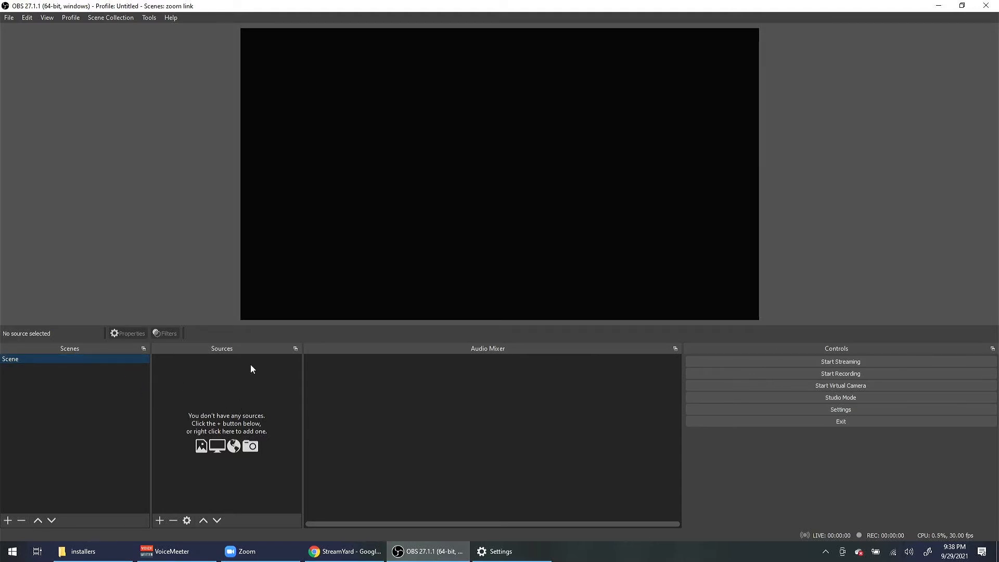
{"action": "left_click", "coordinate": [160, 521]}
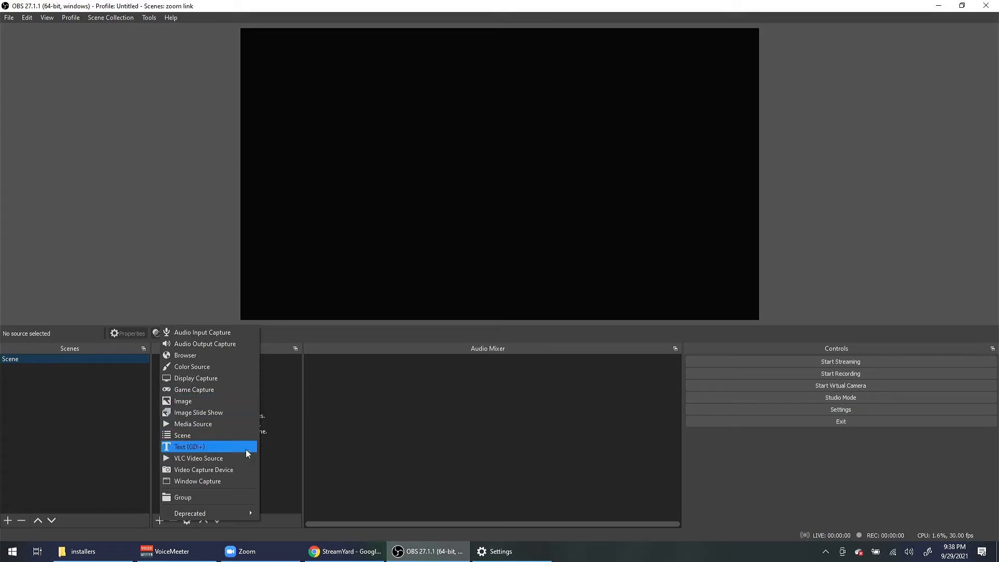
Switch to Zoom, start a new meeting and join it with computer audio
{"action": "left_click", "coordinate": [276, 554]}
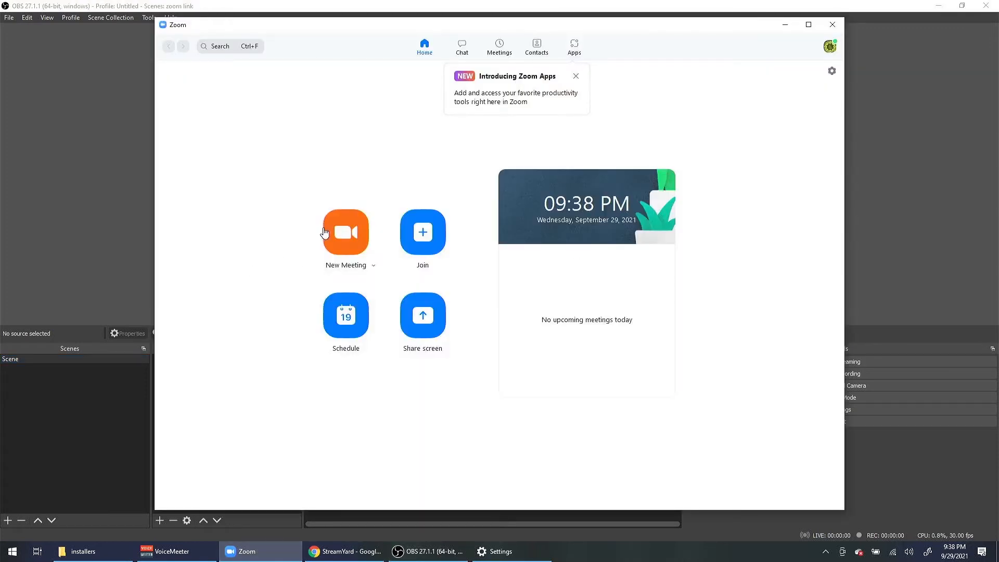
{"action": "left_click", "coordinate": [350, 232]}
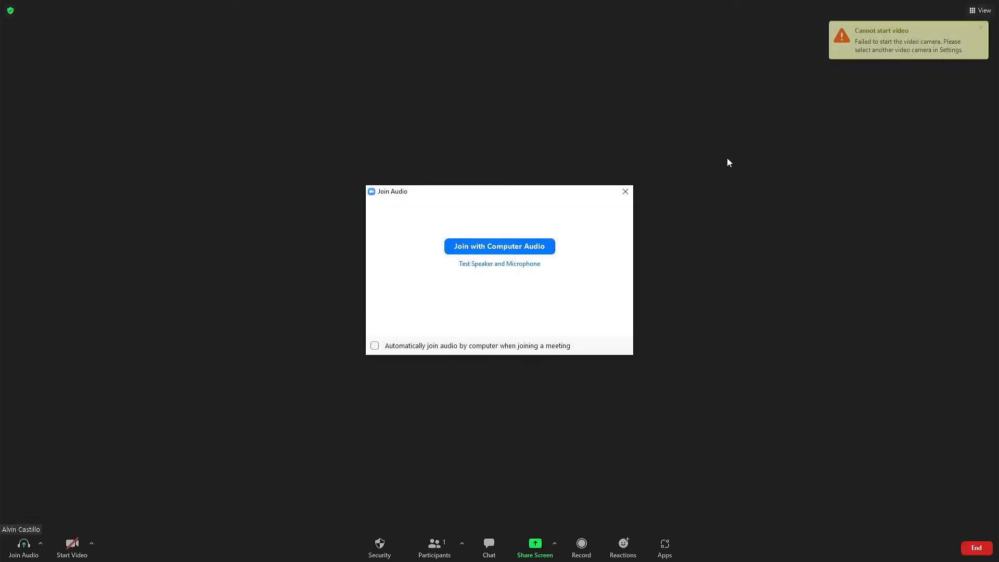
{"action": "left_click", "coordinate": [568, 246]}
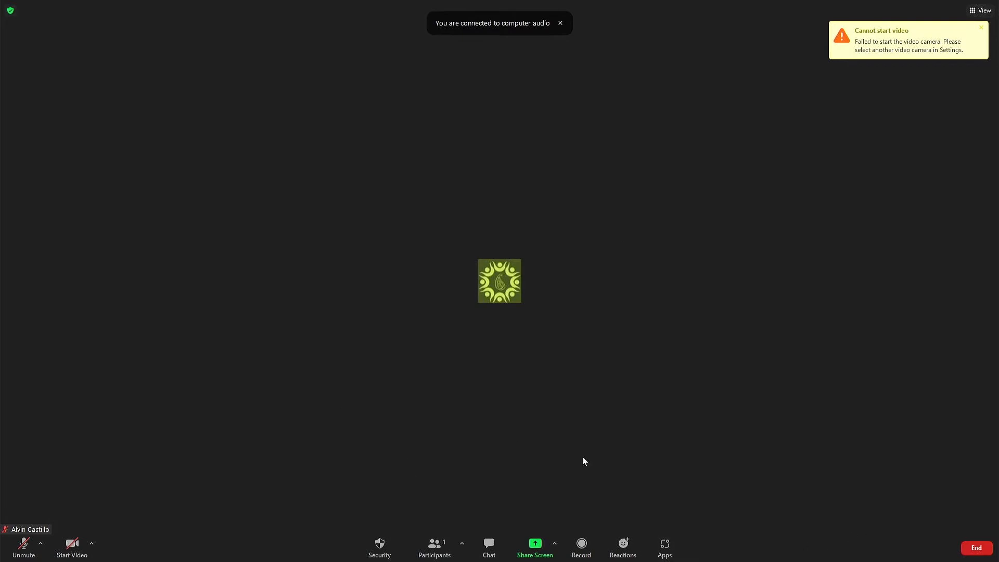
Start Immersive View in the meeting using the five-person picture-frame scene with participants placed automatically
{"action": "left_click", "coordinate": [982, 11]}
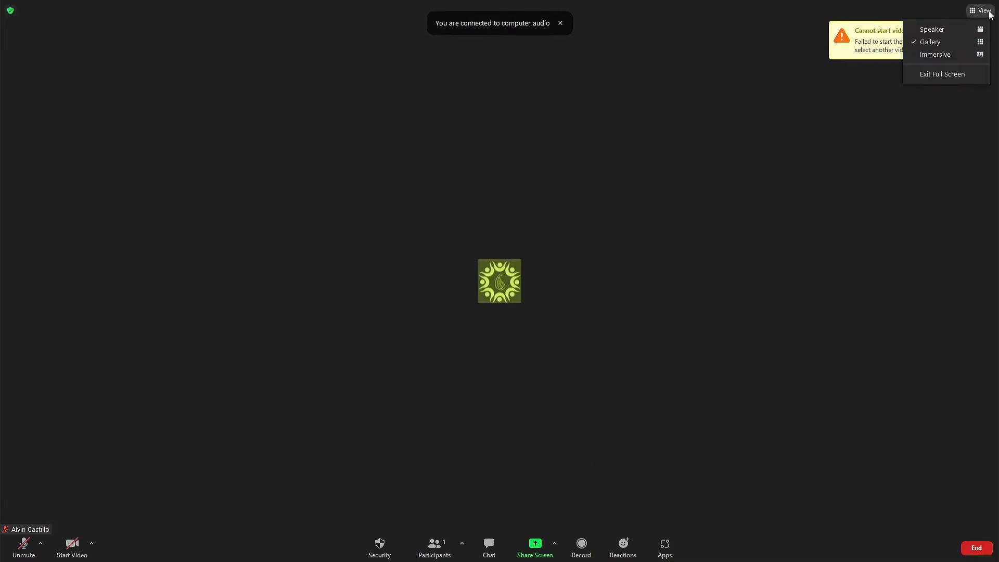
{"action": "left_click", "coordinate": [945, 56]}
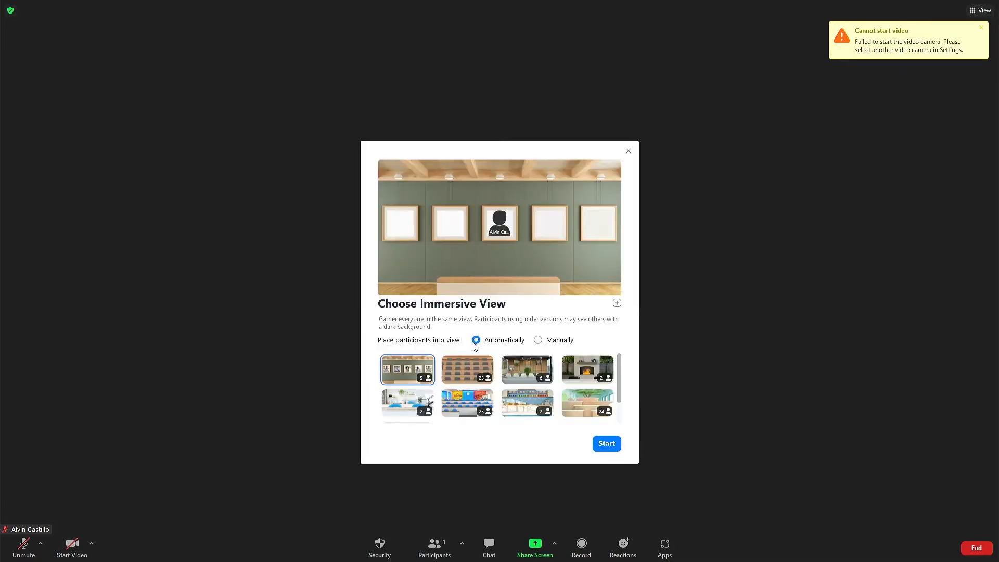
{"action": "left_click", "coordinate": [615, 444]}
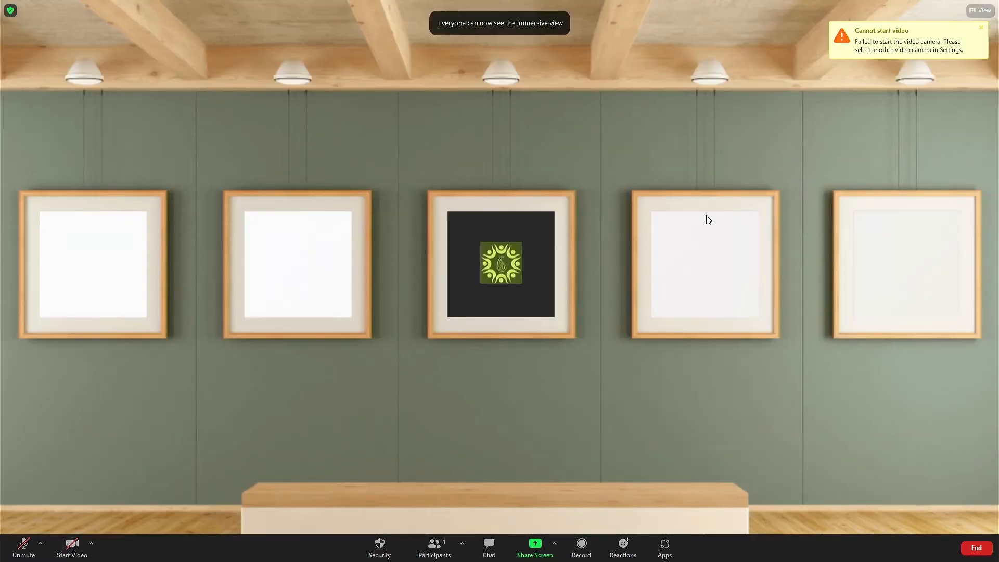
Switch to OBS and add a Window Capture source named "zoom gallery capture" to the scene
{"action": "key", "text": "alt+Tab"}
{"action": "key", "text": "alt+Tab"}
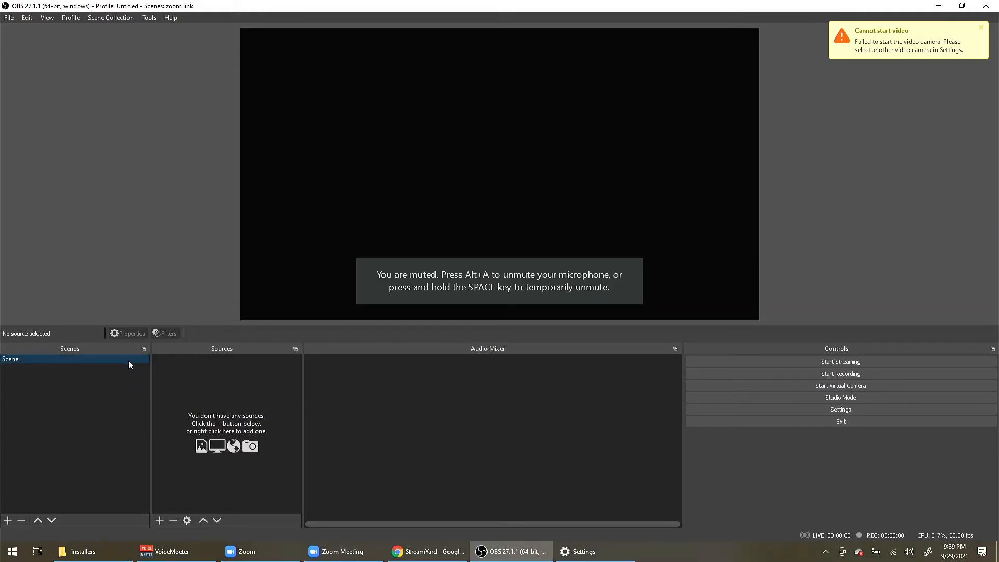
{"action": "left_click", "coordinate": [161, 521]}
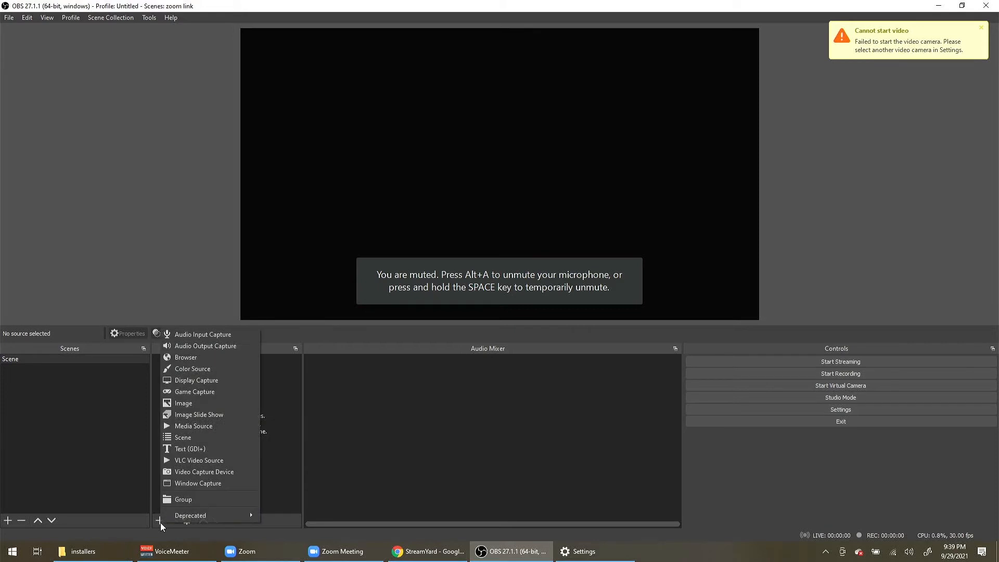
{"action": "left_click", "coordinate": [222, 482]}
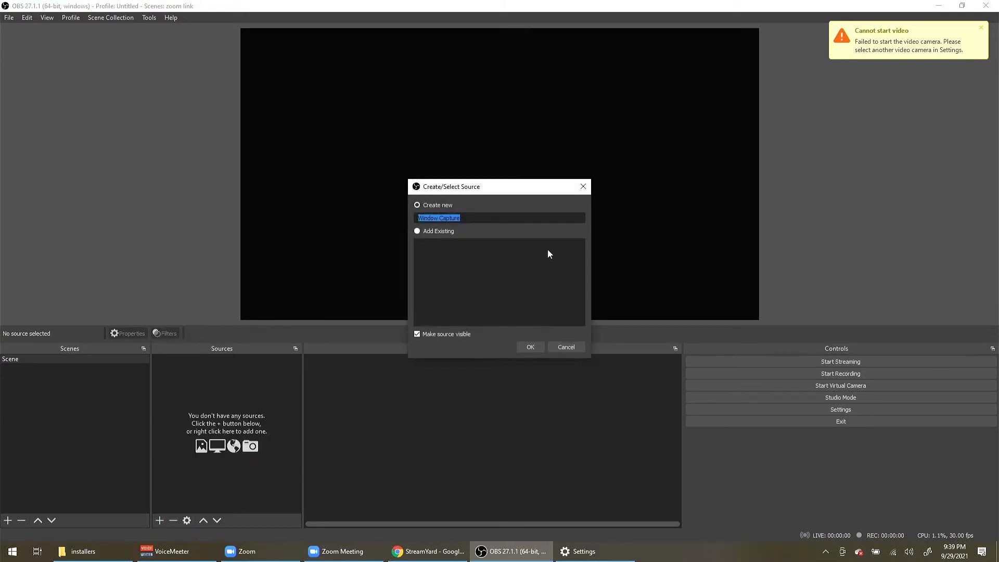
{"action": "type", "text": "zoom "}
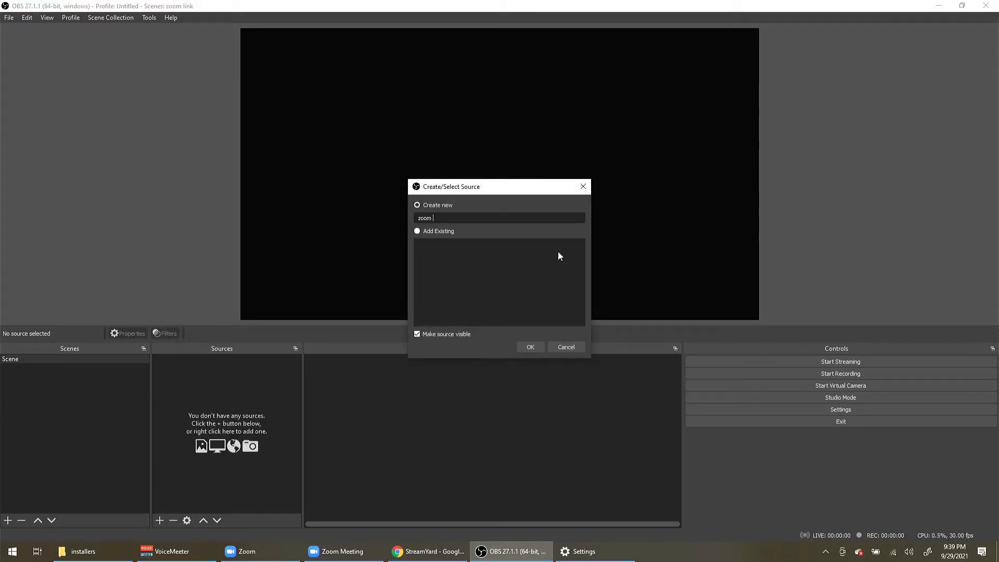
{"action": "type", "text": "gallery capture"}
{"action": "left_click", "coordinate": [530, 347]}
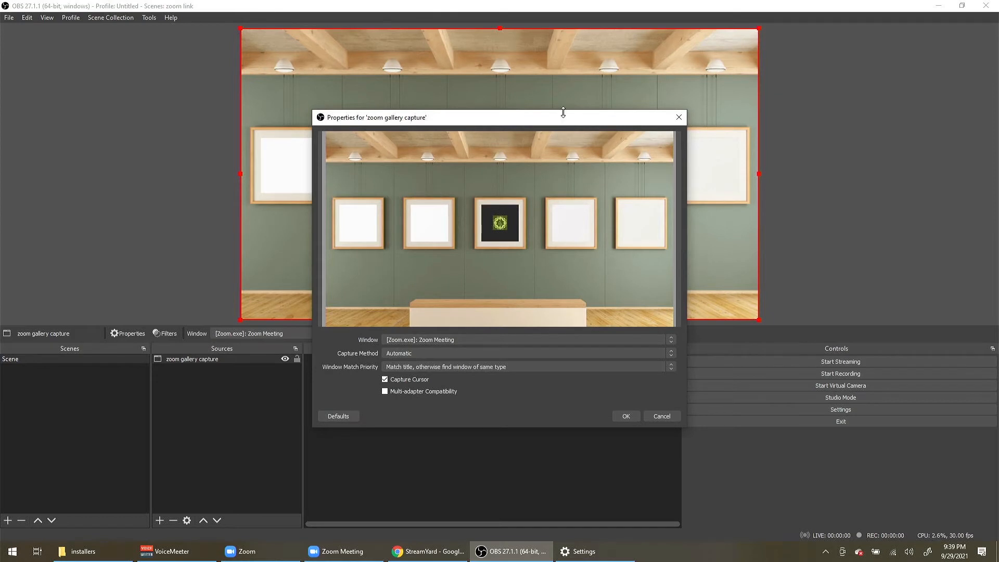
Compare the Calculator and StreamYard windows as capture targets, and set the source to capture the Zoom Meeting window
{"action": "left_click_drag", "start_coordinate": [563, 112], "coordinate": [617, 92]}
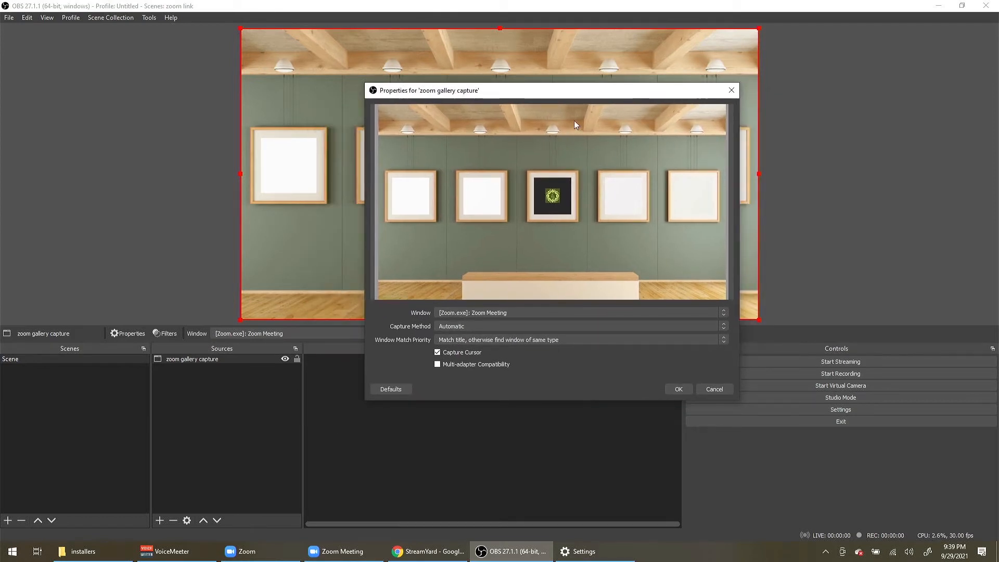
{"action": "left_click", "coordinate": [556, 311]}
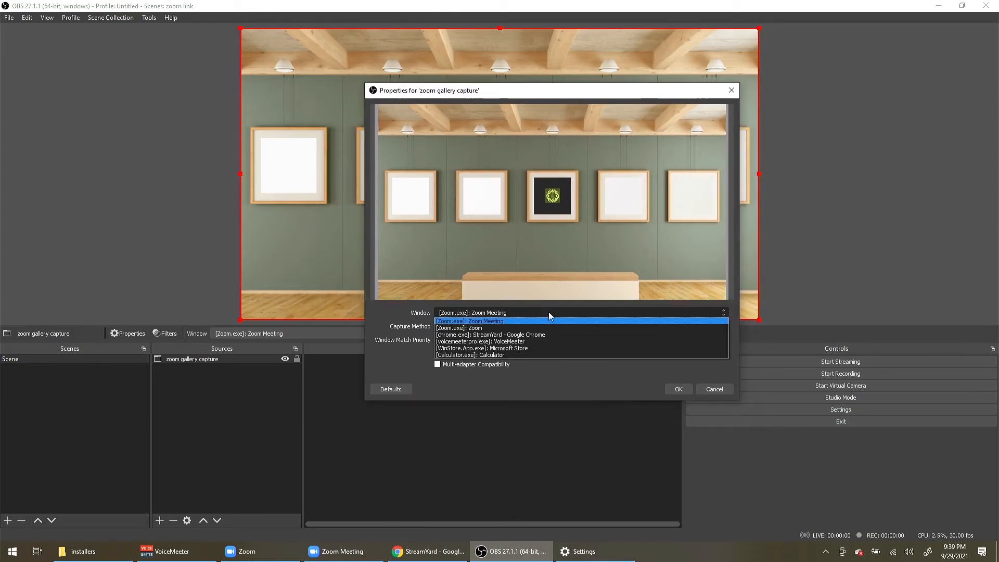
{"action": "left_click", "coordinate": [501, 355]}
{"action": "left_click", "coordinate": [523, 312]}
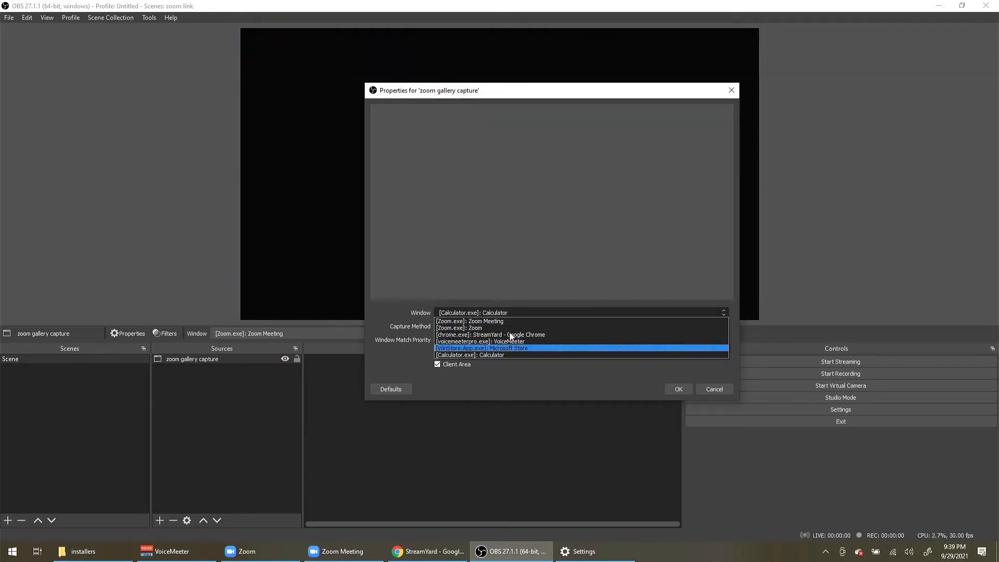
{"action": "left_click", "coordinate": [509, 335]}
{"action": "left_click", "coordinate": [519, 314]}
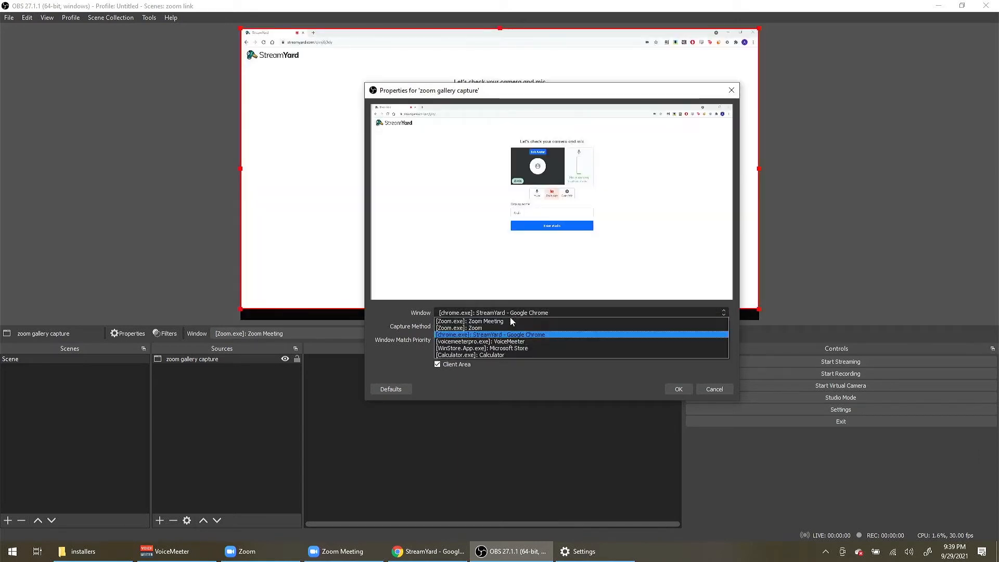
{"action": "left_click", "coordinate": [503, 321]}
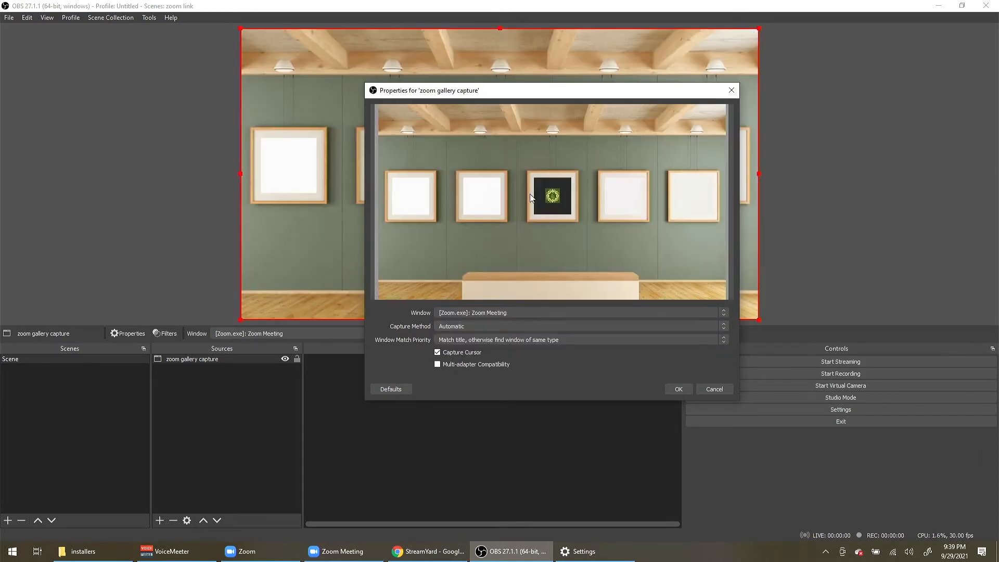
{"action": "left_click", "coordinate": [674, 389]}
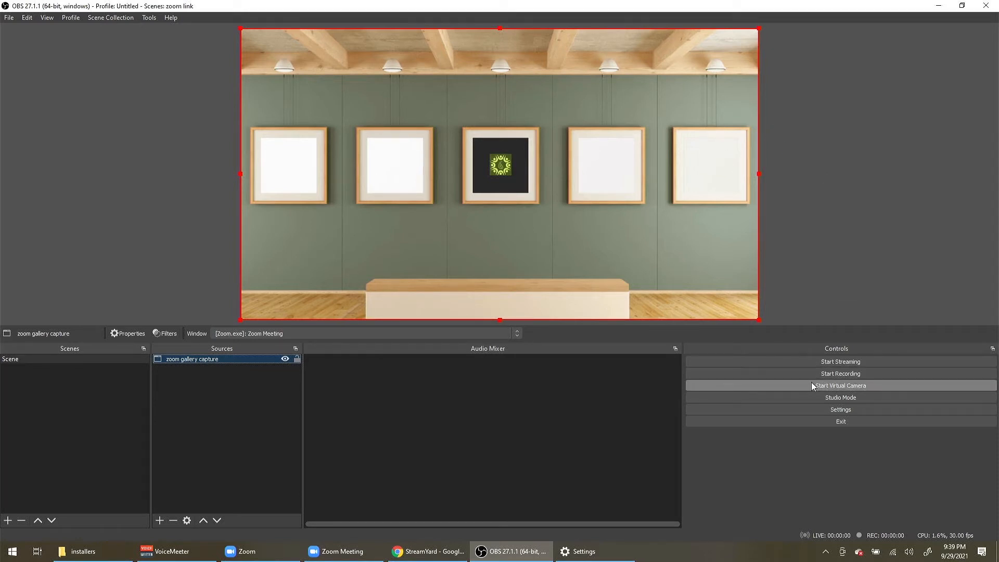
Start the OBS virtual camera, and in StreamYard's settings choose OBS Virtual Camera as the camera
{"action": "left_click", "coordinate": [854, 386]}
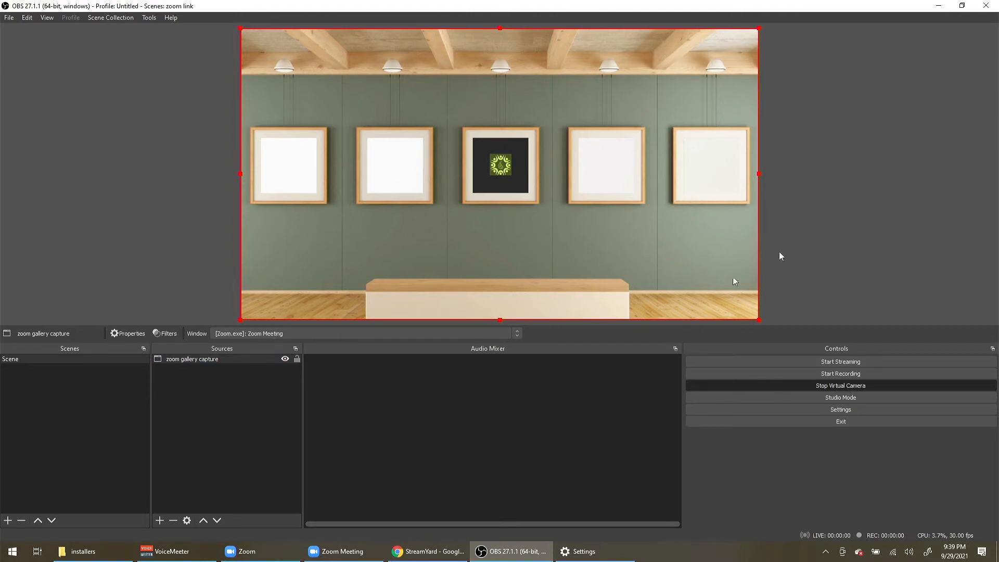
{"action": "left_click", "coordinate": [437, 550]}
{"action": "left_click", "coordinate": [541, 253]}
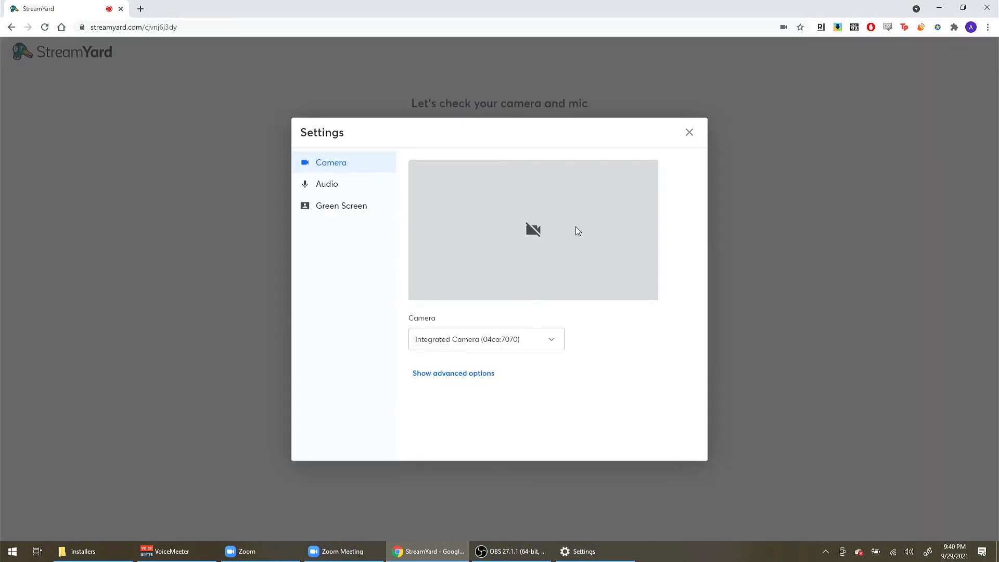
{"action": "left_click", "coordinate": [513, 345]}
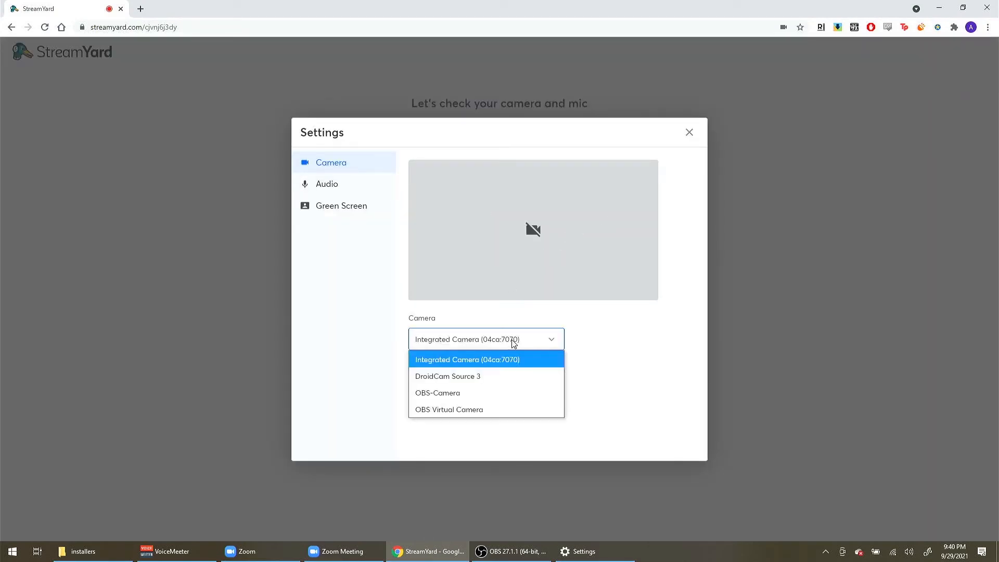
{"action": "left_click", "coordinate": [462, 412]}
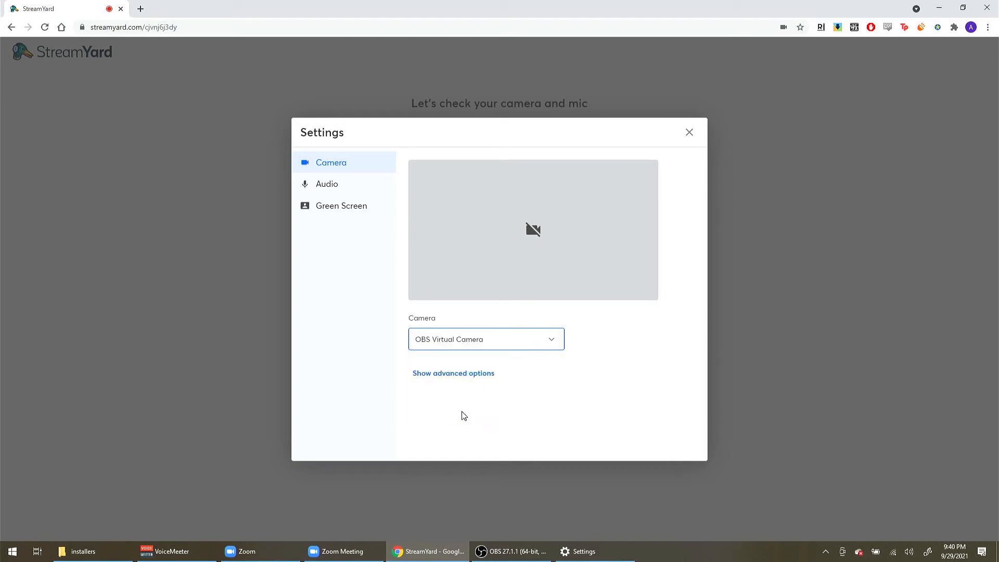
{"action": "left_click", "coordinate": [691, 134]}
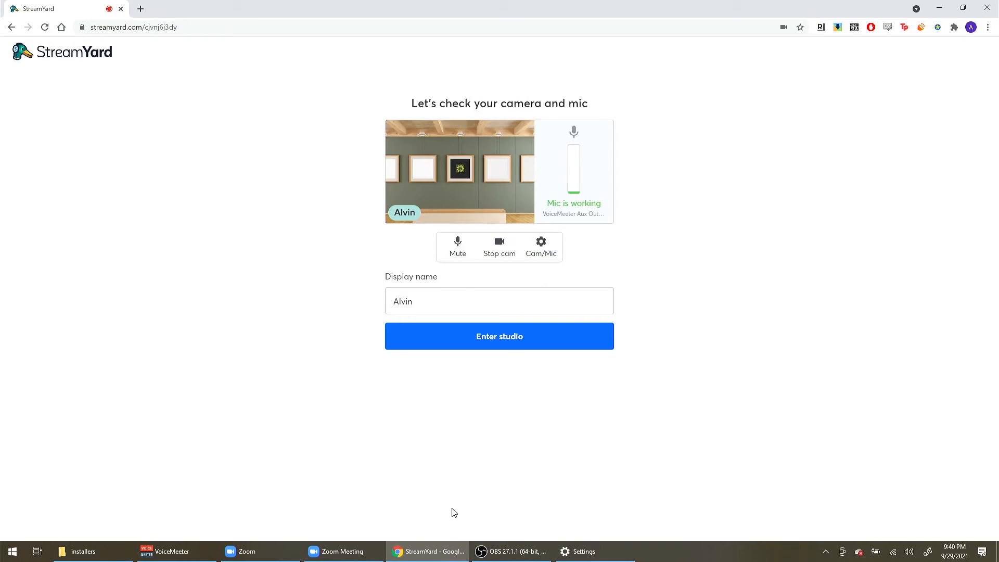
Return to the Zoom meeting, bring up VoiceMeeter alongside it, and close the Zoom audio settings
{"action": "left_click", "coordinate": [341, 552]}
{"action": "mouse_move", "coordinate": [441, 466]}
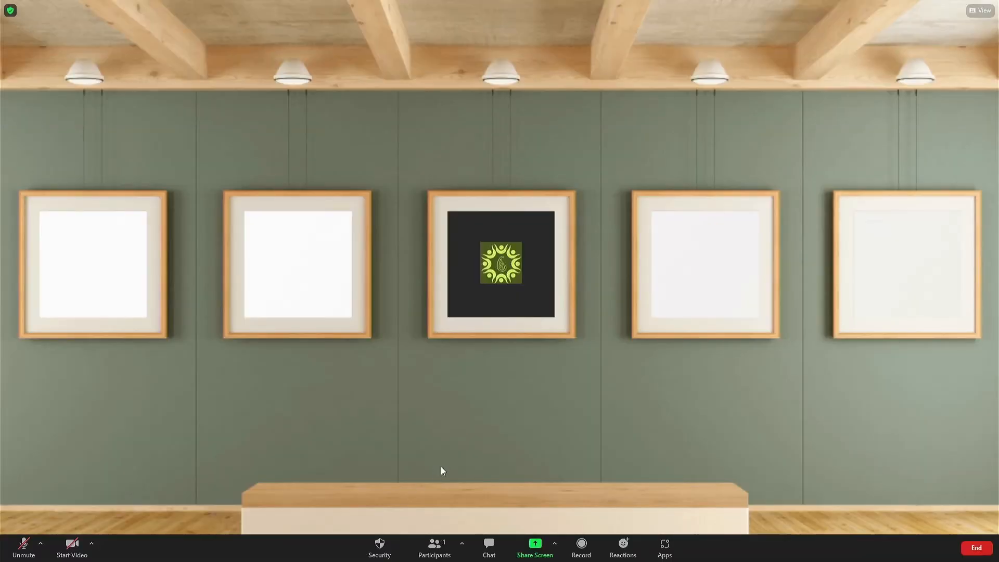
{"action": "key", "text": "alt+Tab"}
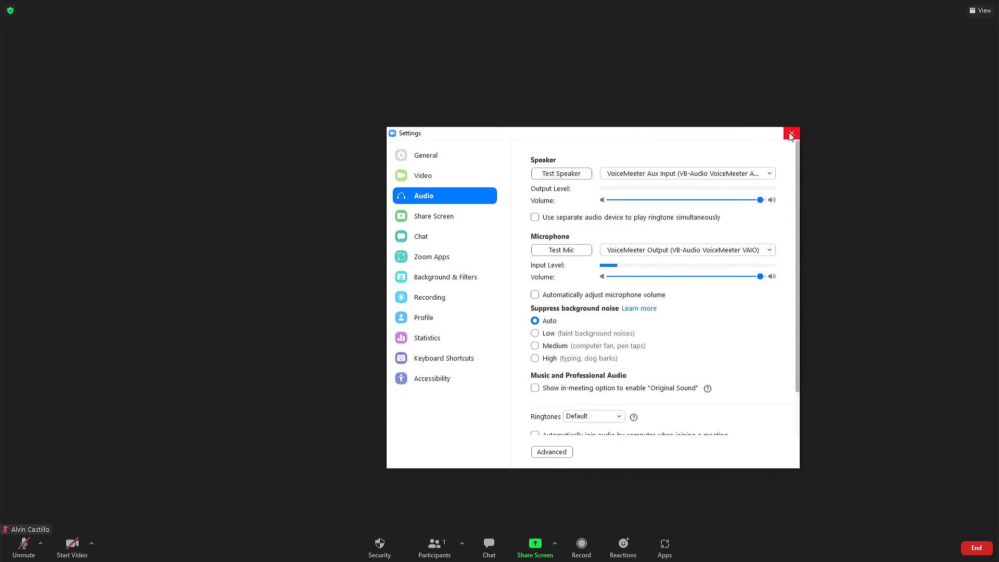
{"action": "key", "text": "alt+Tab"}
{"action": "key", "text": "alt+Tab"}
{"action": "key", "text": "alt+Tab"}
{"action": "key", "text": "alt+Tab"}
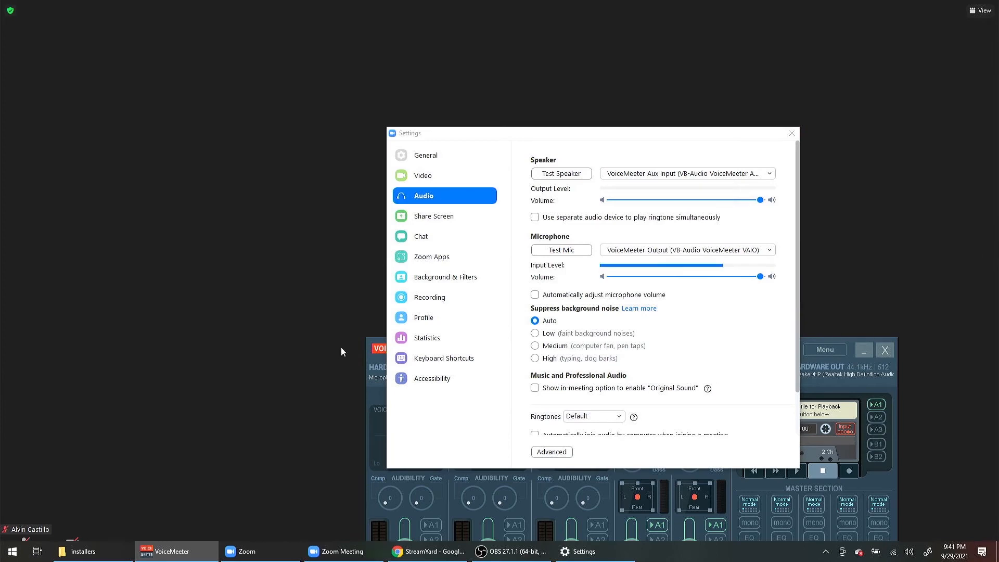
{"action": "left_click", "coordinate": [792, 133]}
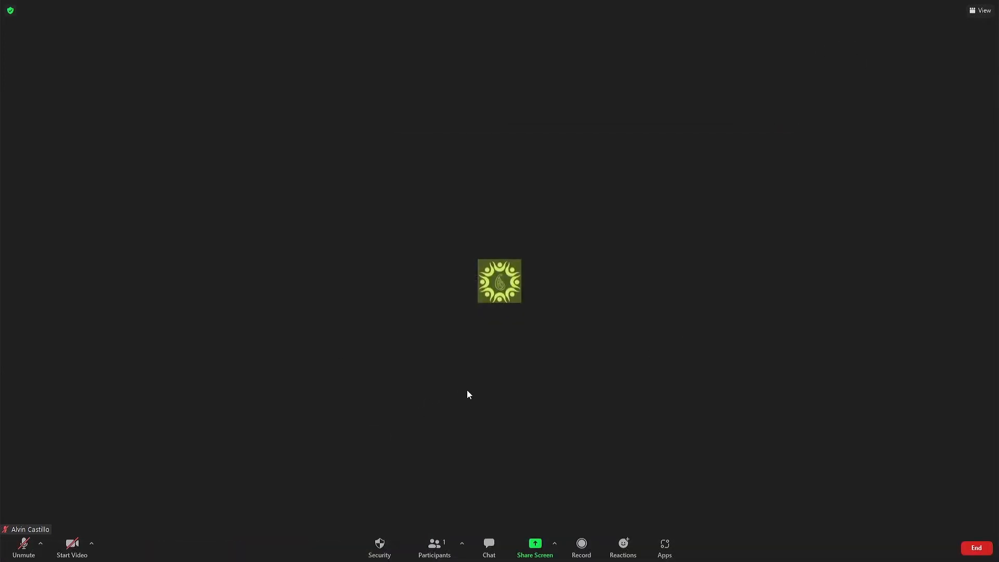
Bring VoiceMeeter fully into view and turn off the B2 output for Hardware Input 1
{"action": "key", "text": "alt+Tab"}
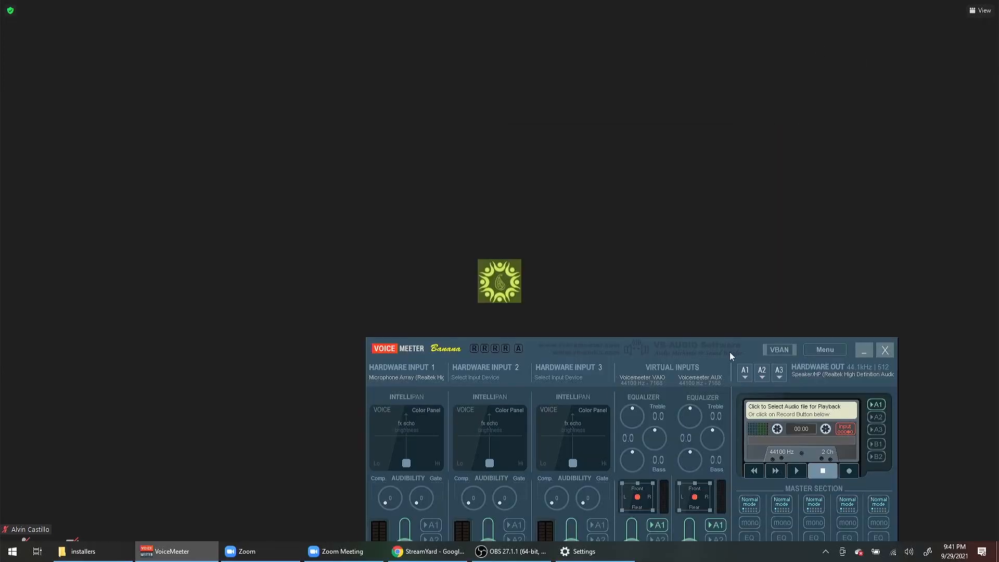
{"action": "left_click_drag", "start_coordinate": [730, 352], "coordinate": [606, 59]}
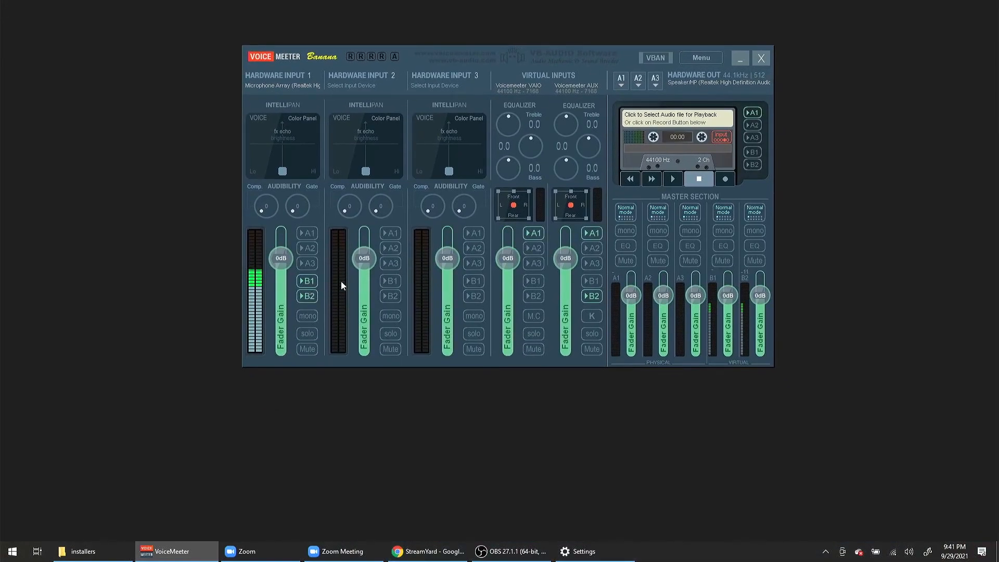
{"action": "left_click", "coordinate": [308, 298]}
{"action": "left_click", "coordinate": [536, 297]}
{"action": "left_click", "coordinate": [541, 298]}
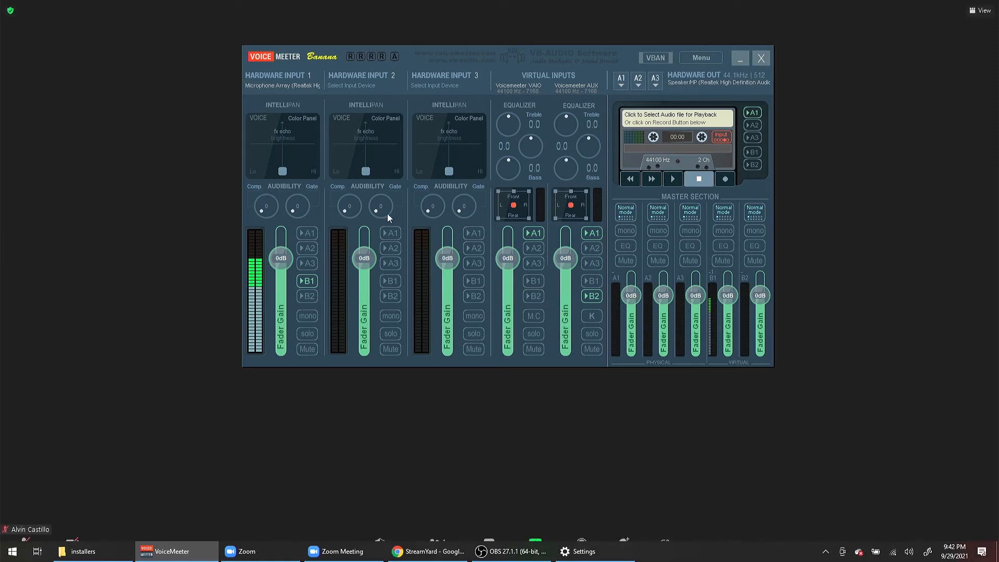
View the A2 output devices, and try routing the VAIO and AUX virtual inputs to A2 before switching A2 back off
{"action": "left_click", "coordinate": [638, 86]}
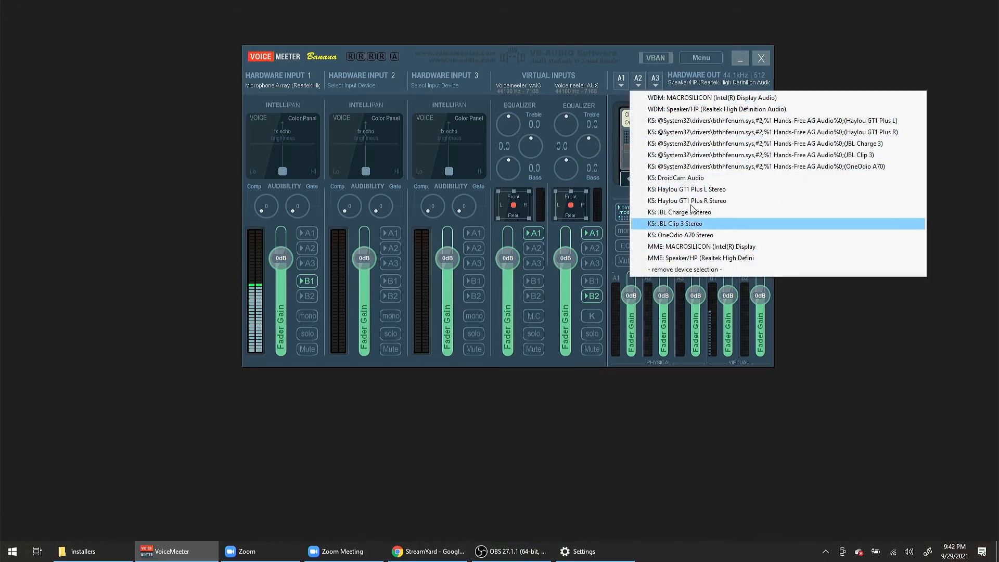
{"action": "left_click", "coordinate": [616, 46]}
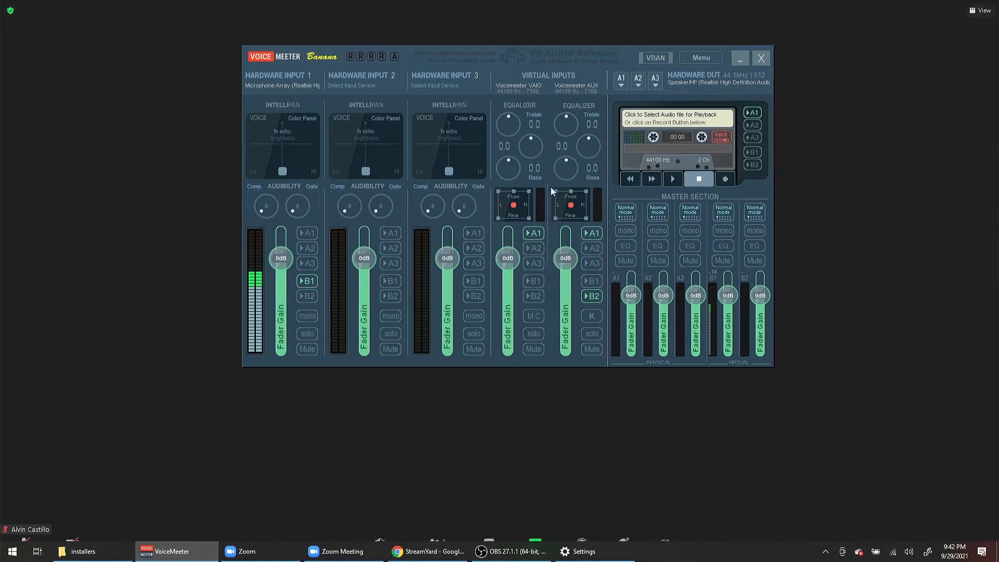
{"action": "left_click", "coordinate": [542, 248]}
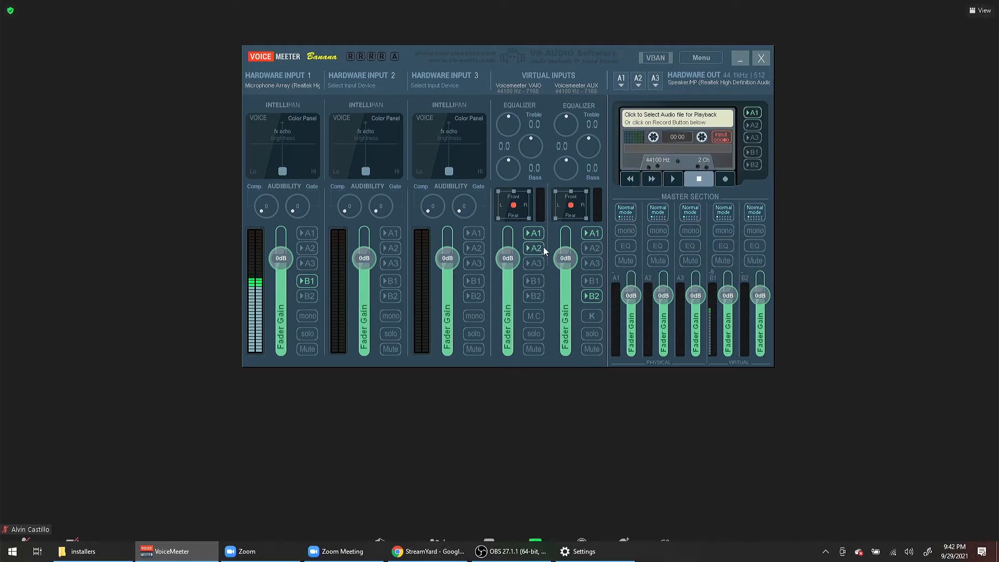
{"action": "left_click", "coordinate": [592, 249]}
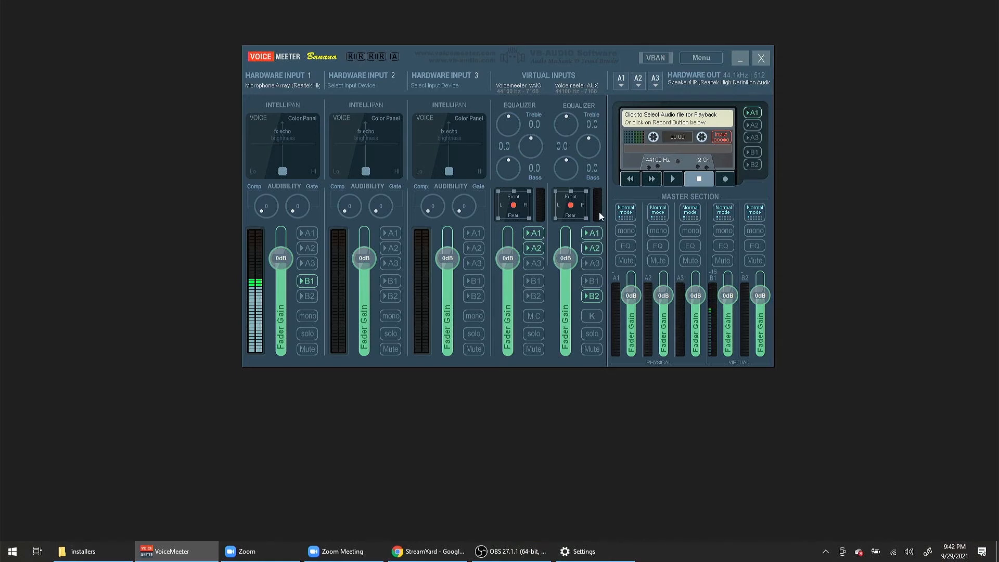
{"action": "left_click", "coordinate": [541, 248]}
{"action": "left_click", "coordinate": [595, 249]}
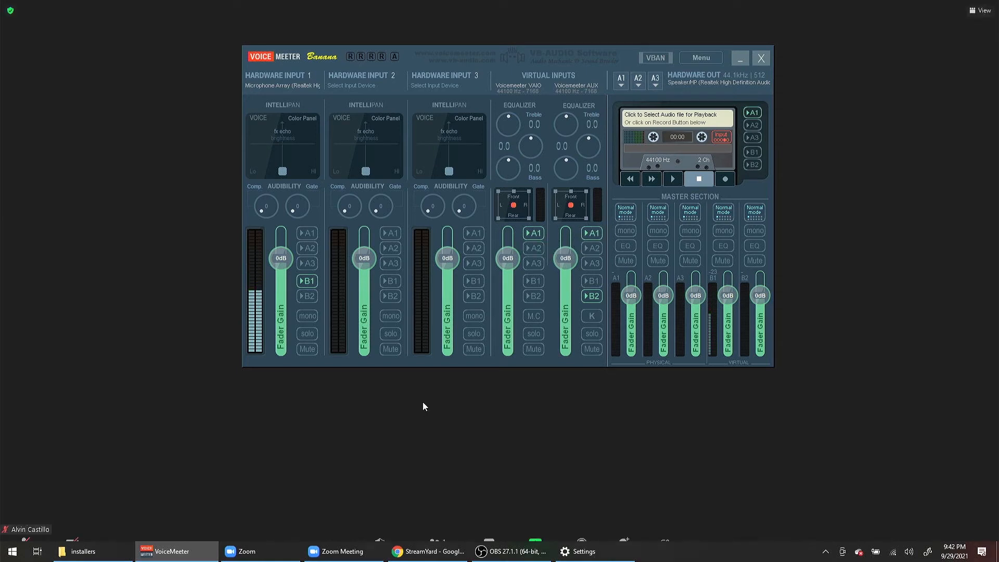
Switch to OBS and add a second scene named Scene 2
{"action": "left_click", "coordinate": [512, 551]}
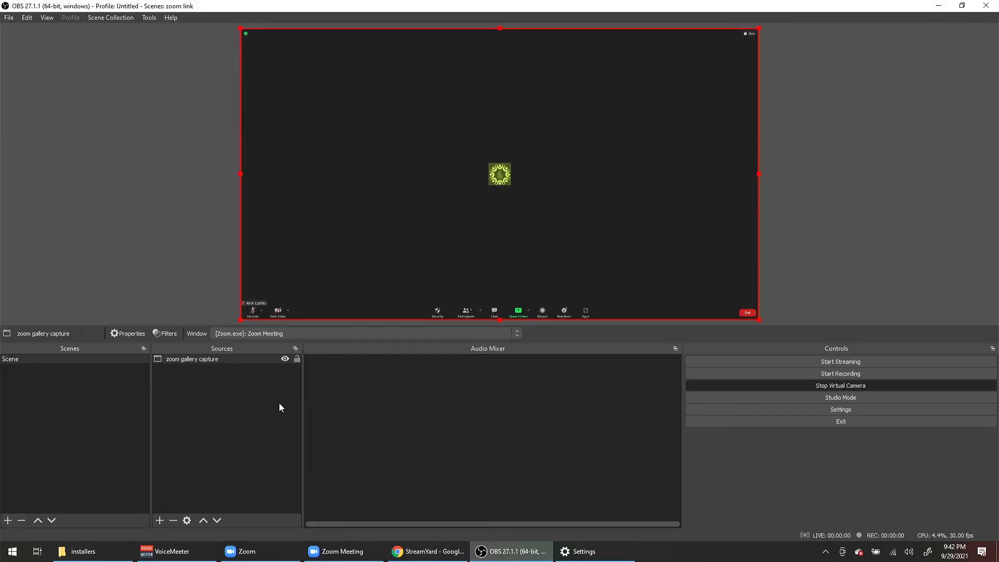
{"action": "left_click", "coordinate": [199, 359]}
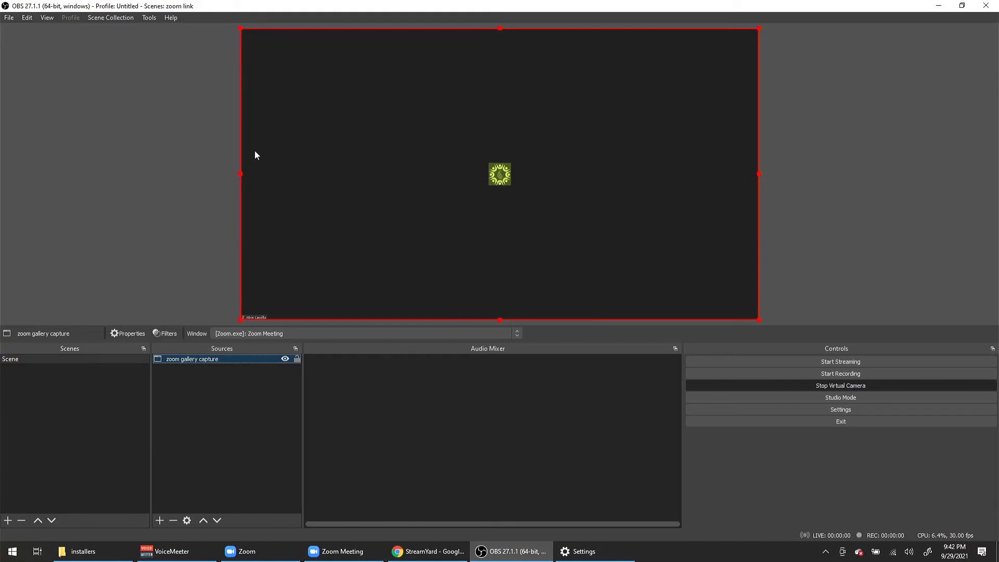
{"action": "left_click", "coordinate": [8, 520]}
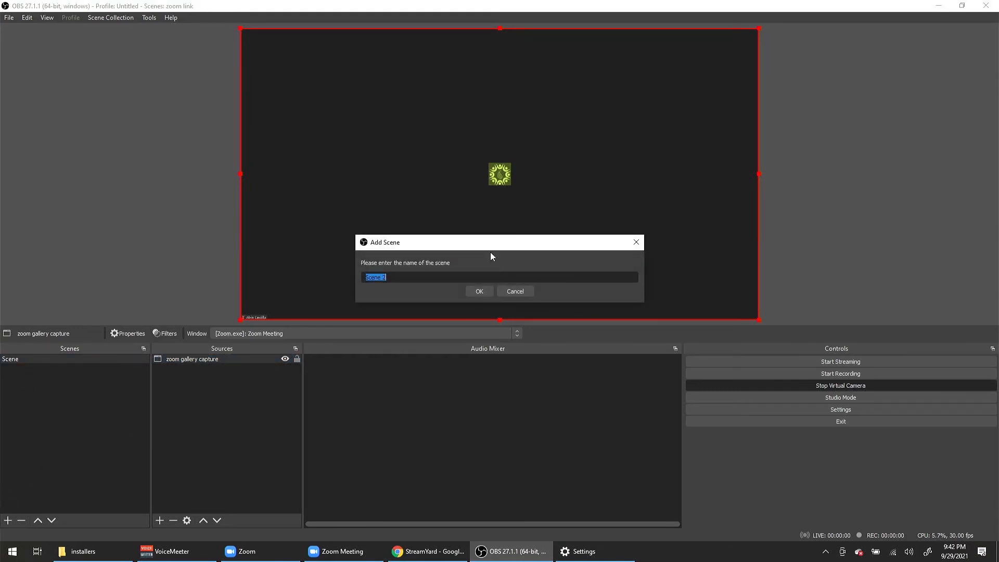
{"action": "left_click", "coordinate": [481, 292]}
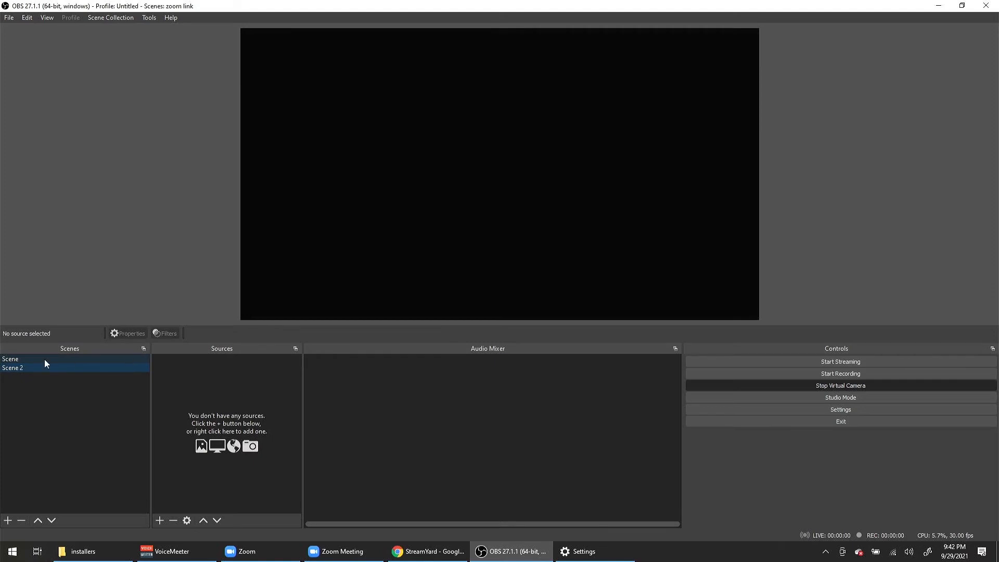
Add the existing zoom gallery capture window source to Scene 2
{"action": "left_click", "coordinate": [160, 520]}
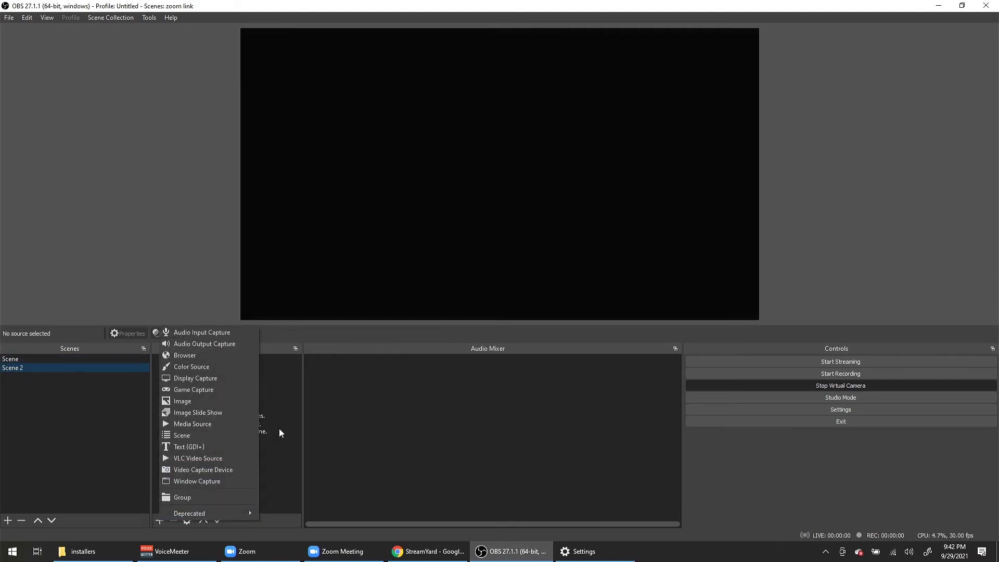
{"action": "left_click", "coordinate": [210, 479]}
{"action": "left_click", "coordinate": [443, 240]}
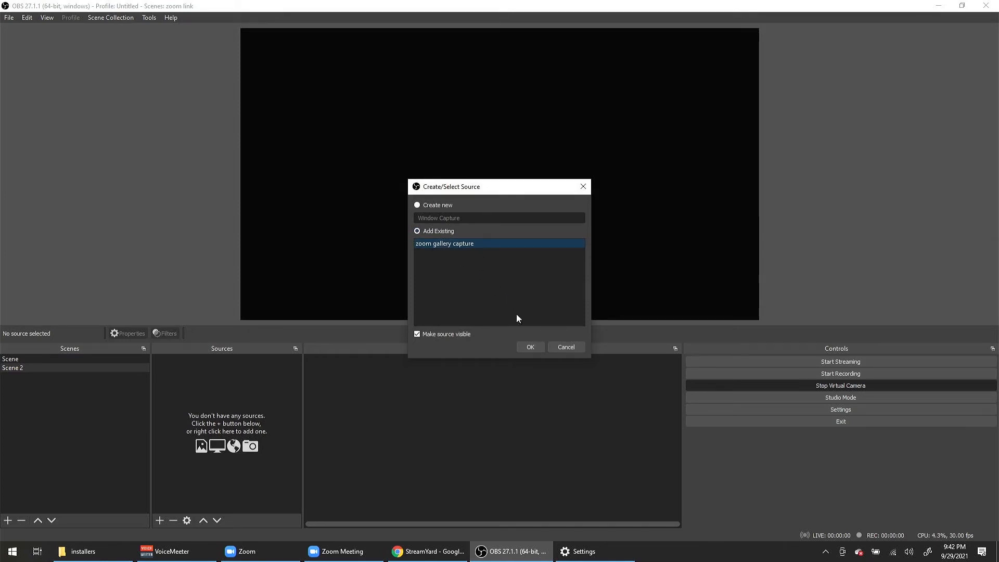
{"action": "left_click", "coordinate": [520, 347]}
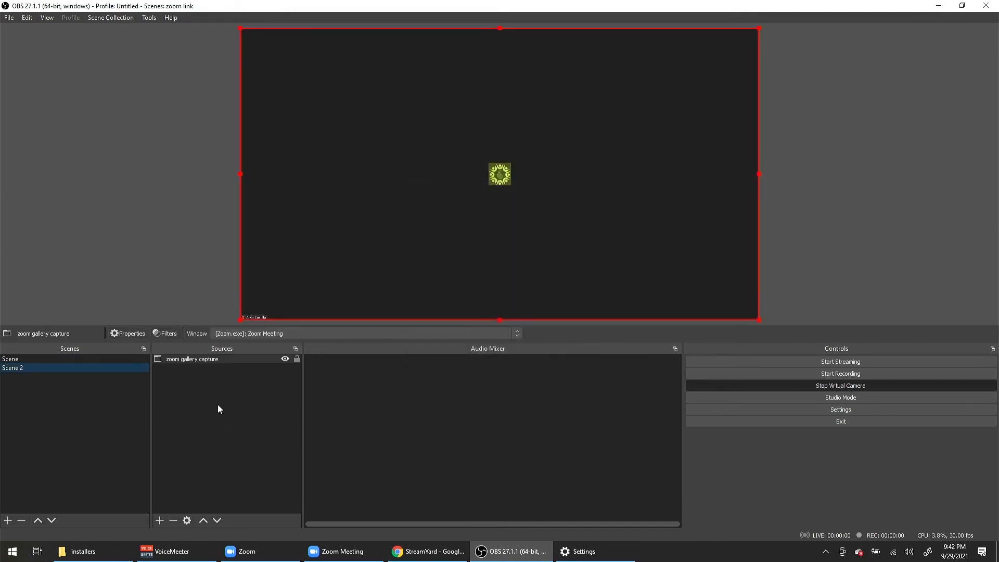
Shrink the zoom gallery capture in Scene 2 to about half size in the canvas's lower-right area
{"action": "left_click", "coordinate": [161, 522]}
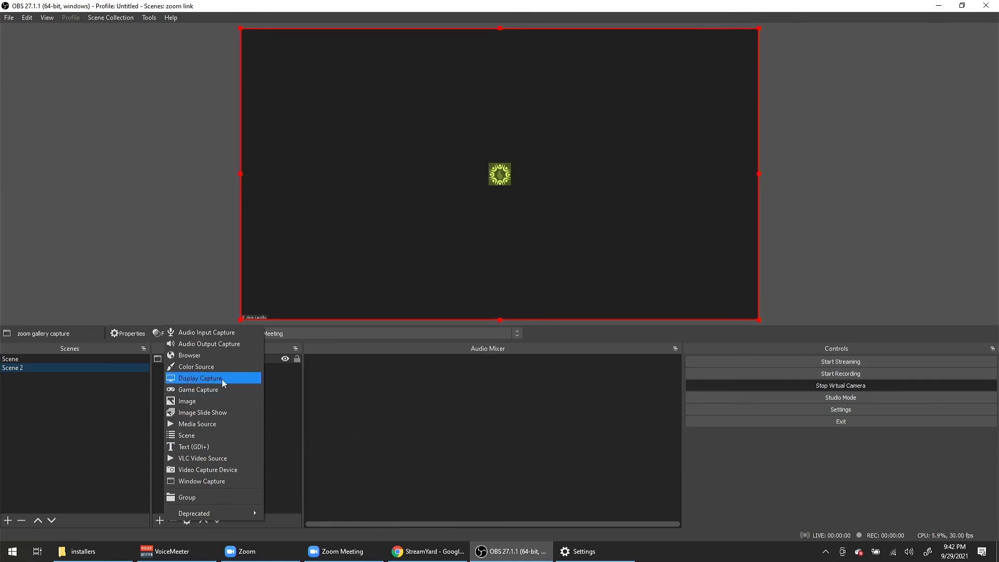
{"action": "left_click", "coordinate": [281, 411]}
{"action": "left_click", "coordinate": [279, 98]}
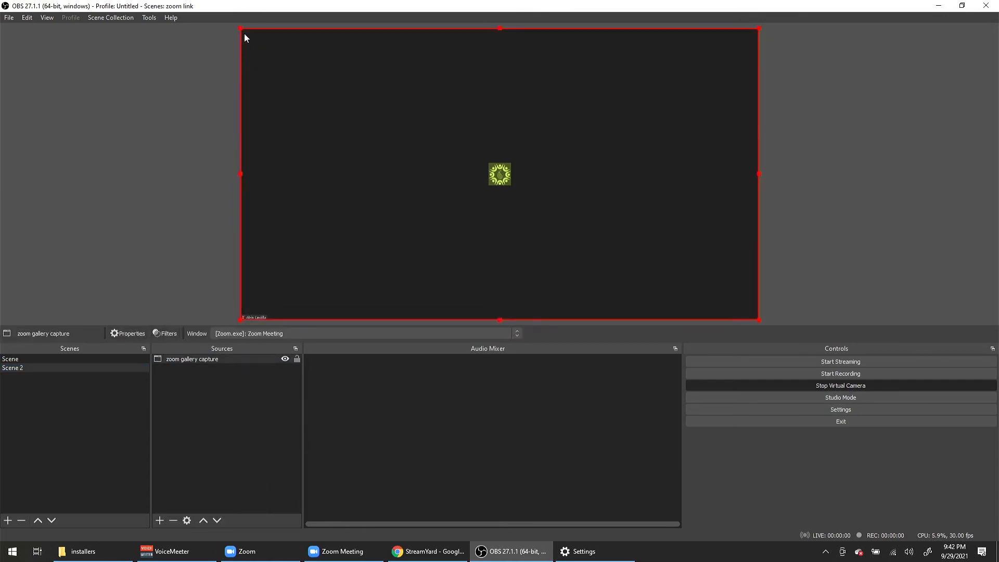
{"action": "left_click_drag", "start_coordinate": [239, 28], "coordinate": [526, 171]}
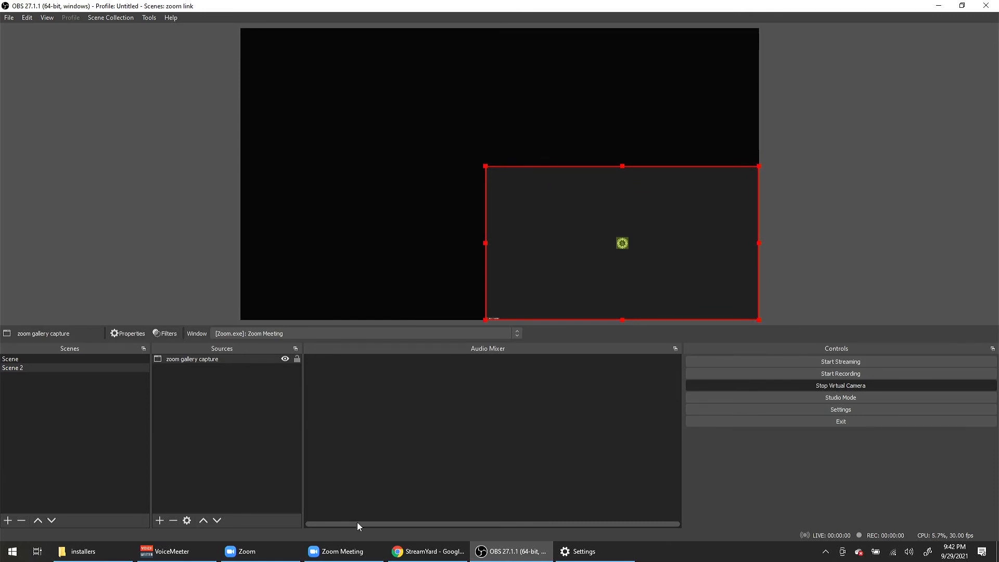
Switch to the Zoom meeting, check the dual monitors option in the General settings, and return to OBS
{"action": "left_click", "coordinate": [343, 554]}
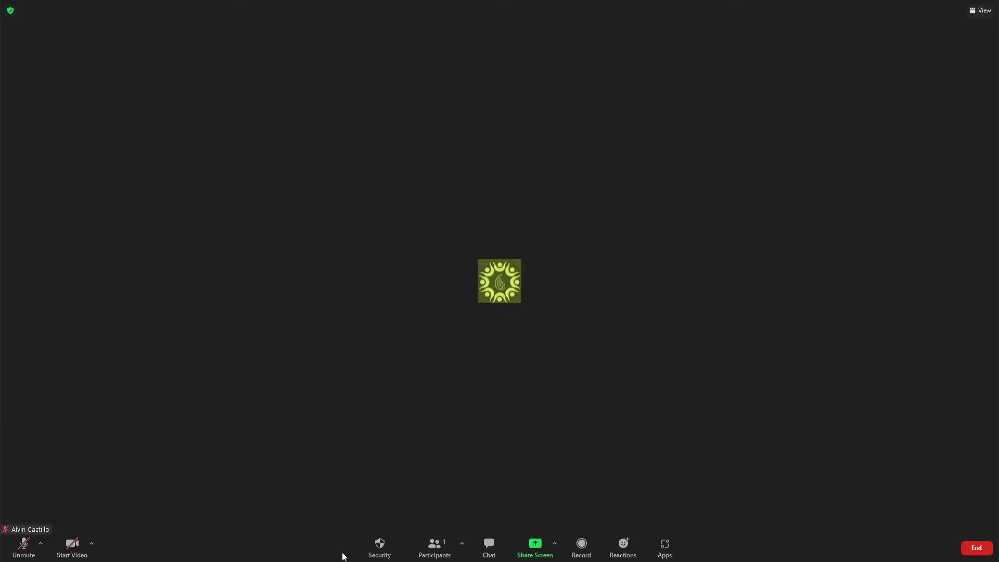
{"action": "left_click", "coordinate": [92, 544]}
{"action": "left_click", "coordinate": [164, 523]}
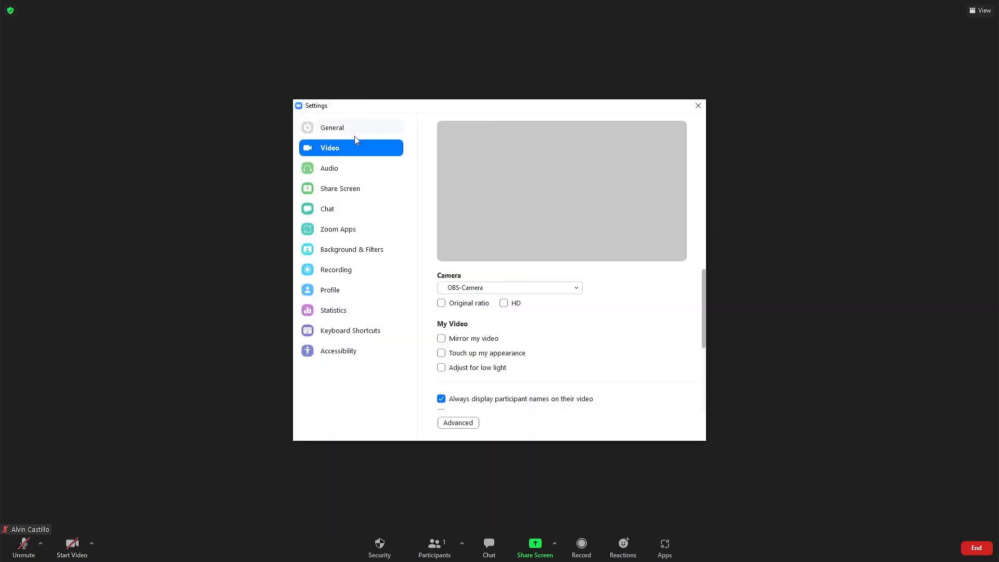
{"action": "left_click", "coordinate": [356, 134]}
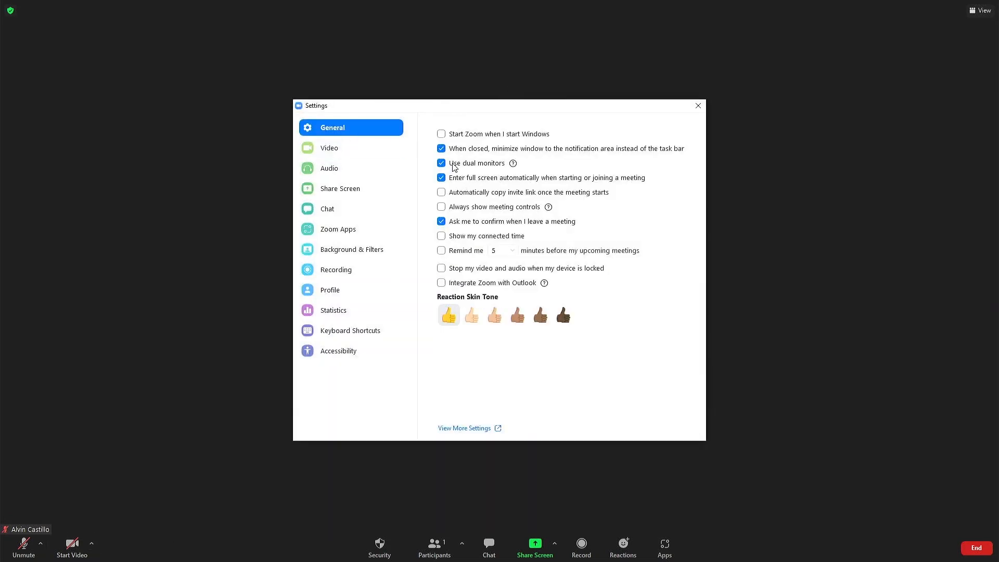
{"action": "mouse_move", "coordinate": [515, 165]}
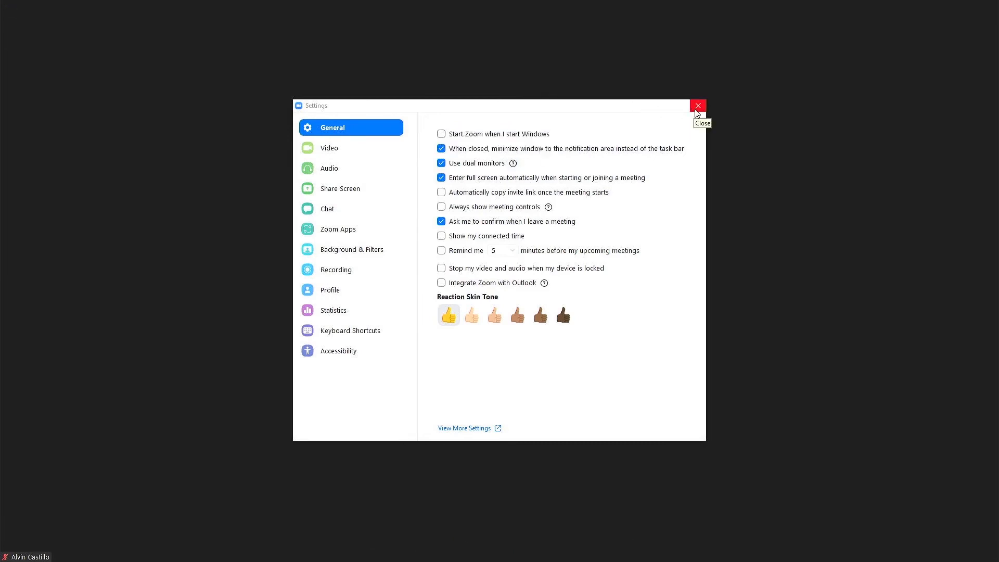
{"action": "key", "text": "alt+Tab"}
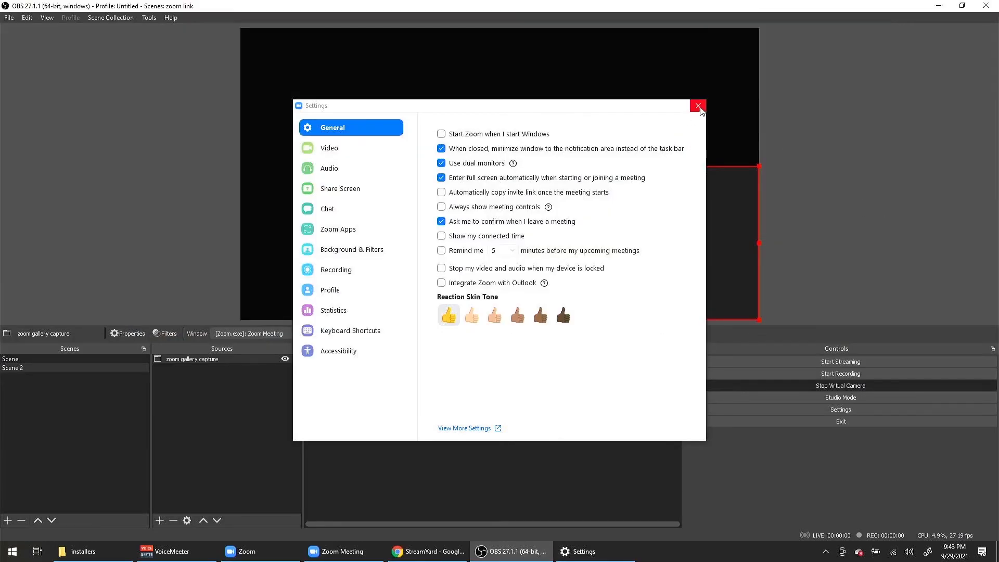
{"action": "left_click", "coordinate": [699, 106]}
{"action": "key", "text": "alt+Tab"}
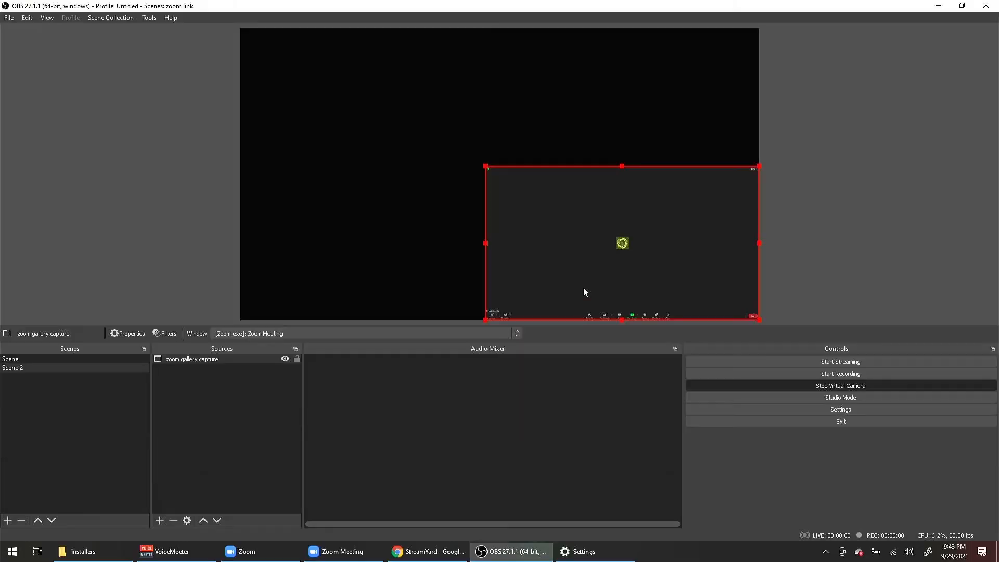
Reduce the zoom gallery capture to under a third of the canvas width and place it in the canvas's lower-right corner
{"action": "left_click_drag", "start_coordinate": [629, 255], "coordinate": [627, 188]}
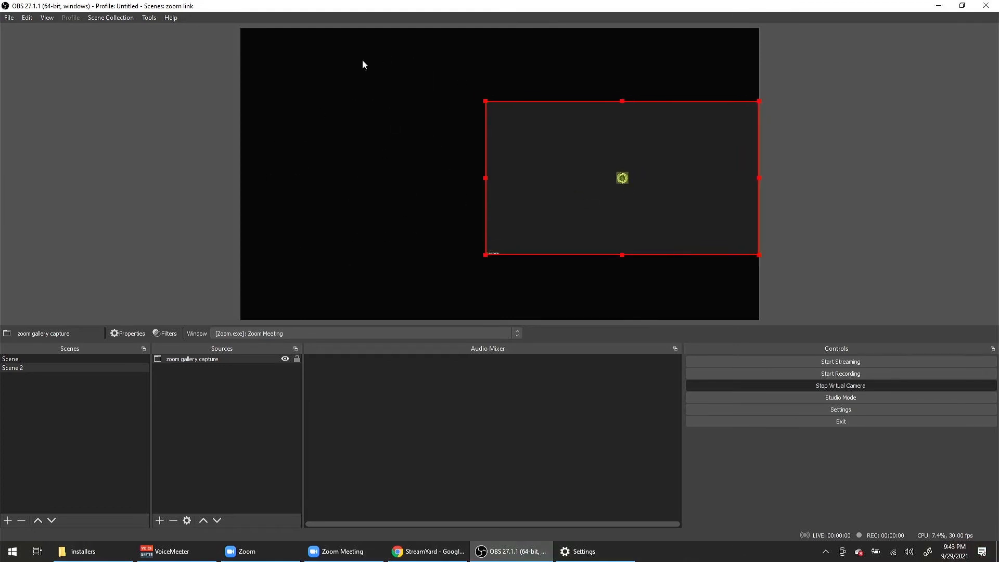
{"action": "left_click_drag", "start_coordinate": [485, 101], "coordinate": [602, 165]}
{"action": "left_click_drag", "start_coordinate": [645, 192], "coordinate": [651, 263]}
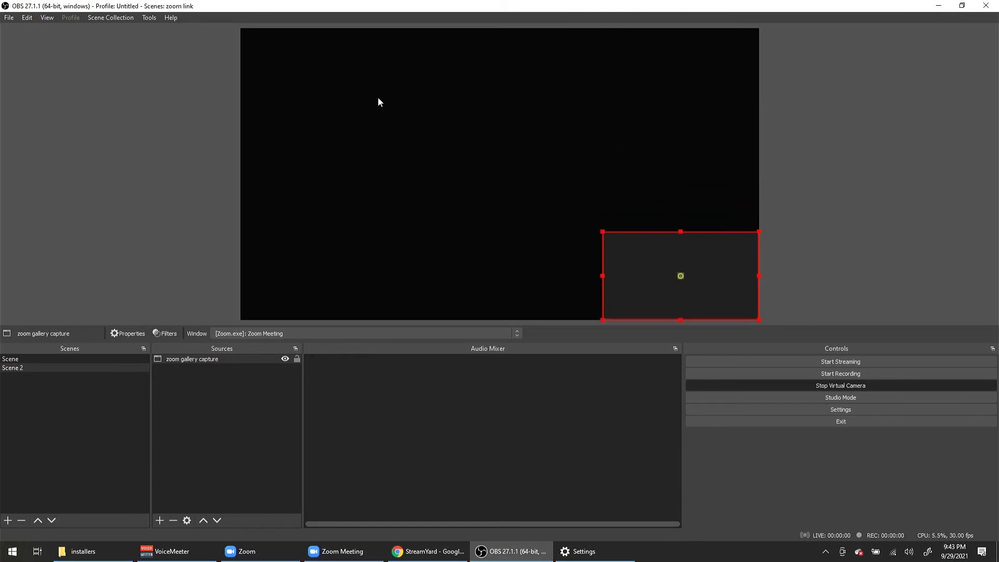
Add a new Window Capture source to Scene 2 that captures the [voicemeeterpro.exe]: VoiceMeeter window
{"action": "left_click", "coordinate": [160, 521]}
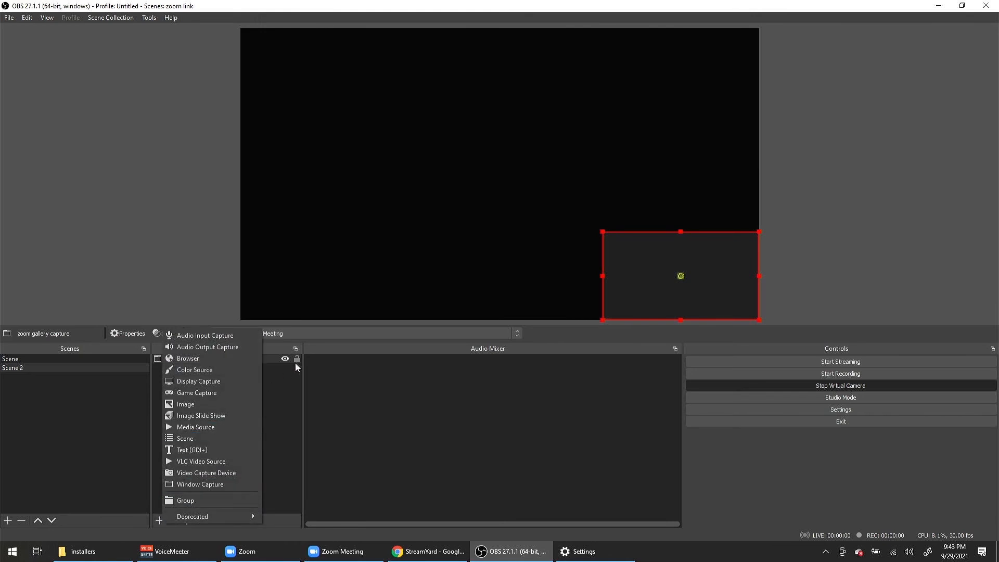
{"action": "left_click", "coordinate": [209, 485]}
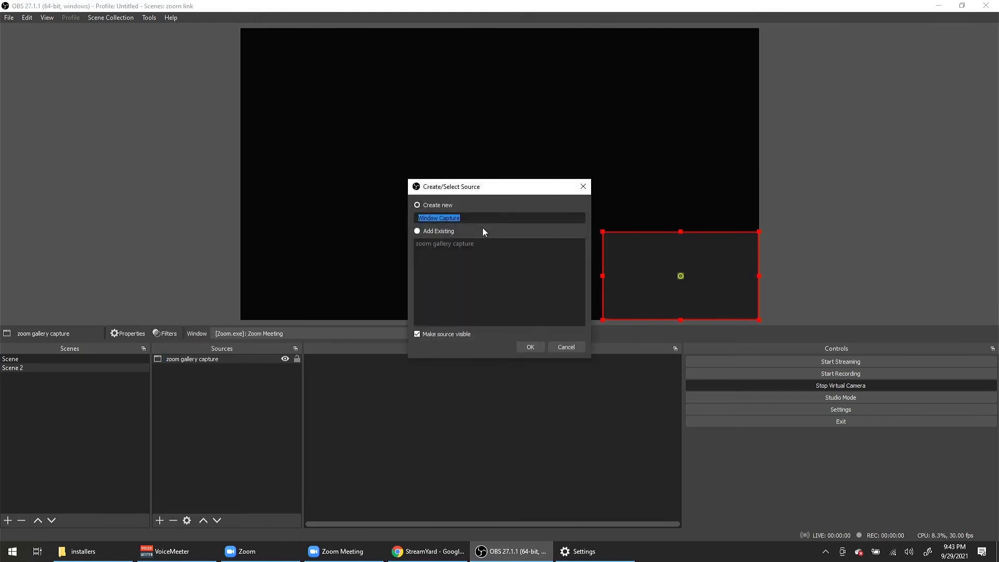
{"action": "left_click", "coordinate": [529, 348]}
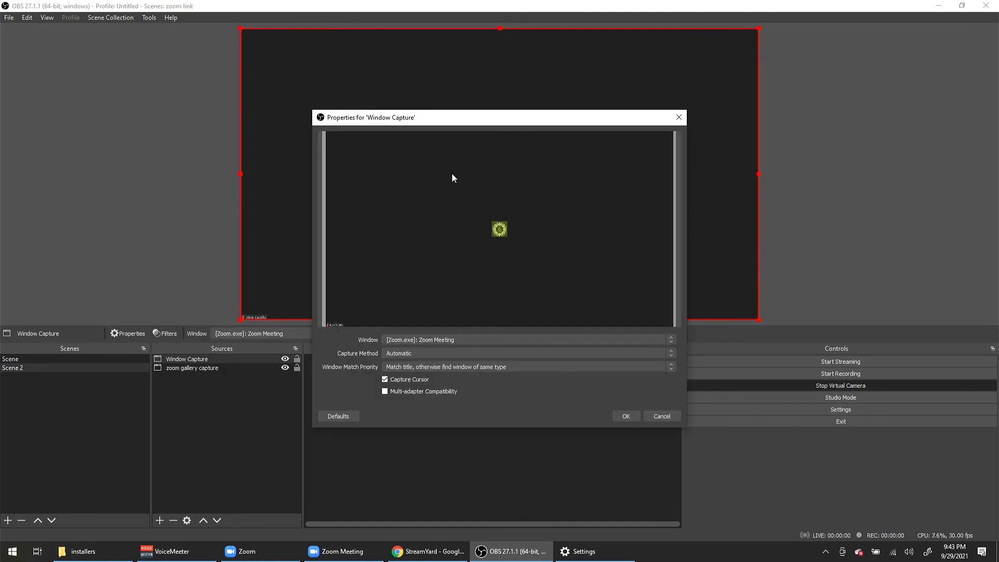
{"action": "left_click", "coordinate": [472, 341]}
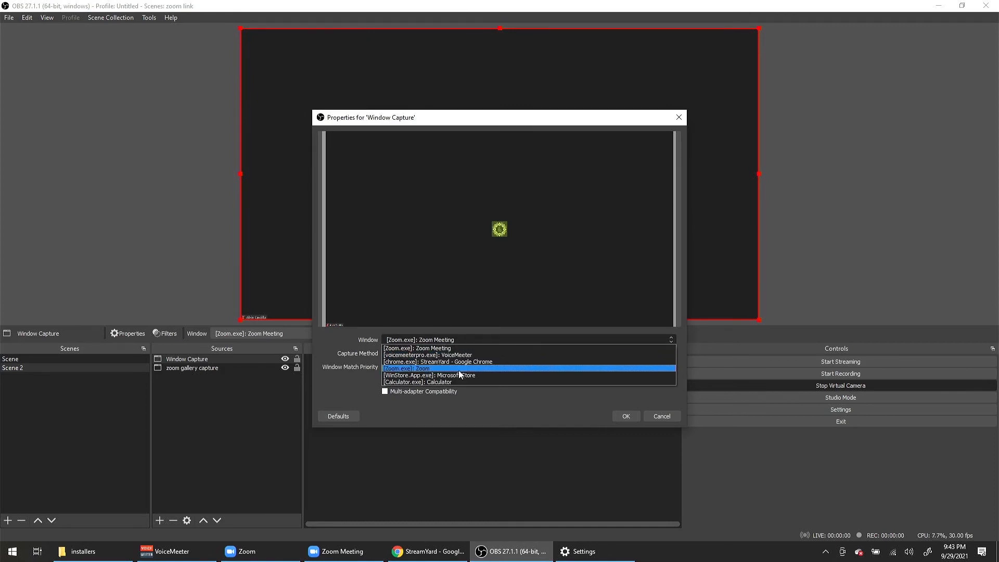
{"action": "left_click", "coordinate": [468, 357]}
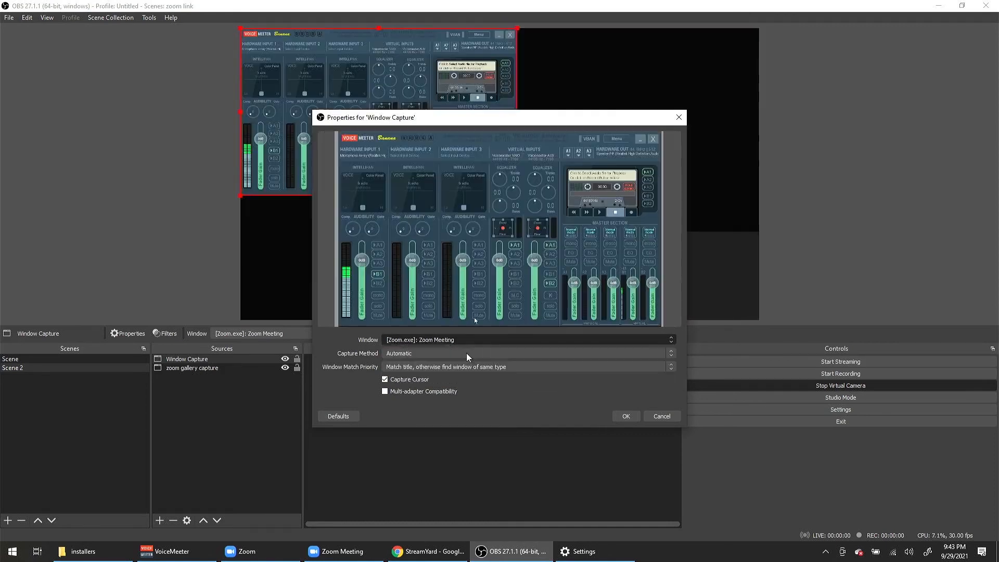
{"action": "left_click", "coordinate": [630, 419]}
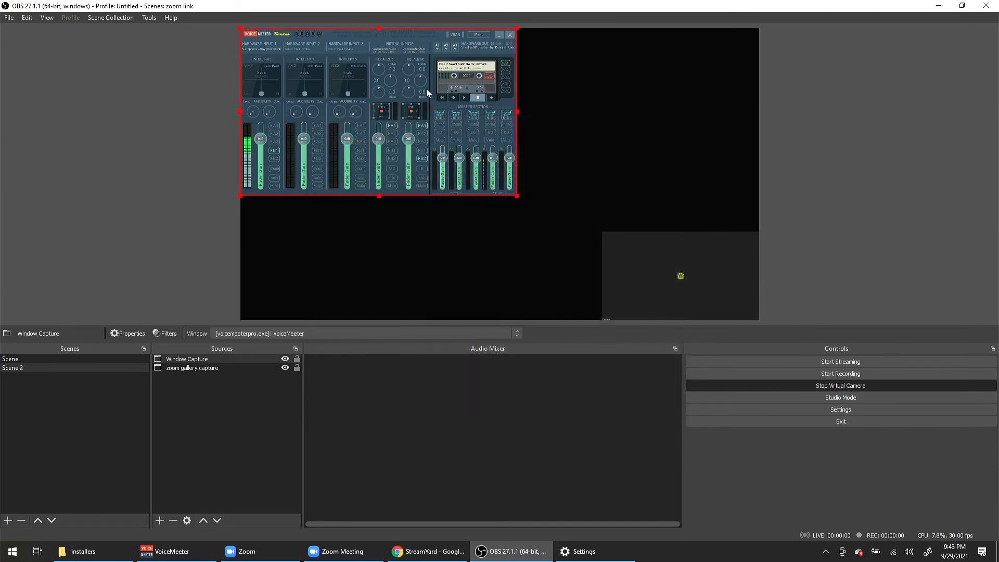
Enlarge the VoiceMeeter capture to the full canvas height and move zoom gallery capture above it in the source order
{"action": "left_click_drag", "start_coordinate": [518, 196], "coordinate": [722, 320]}
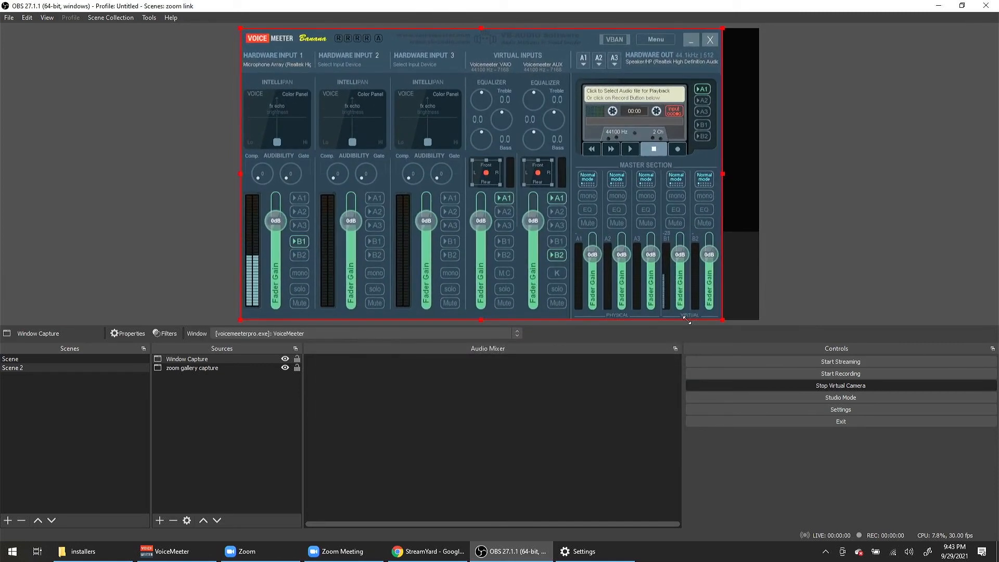
{"action": "left_click", "coordinate": [221, 368]}
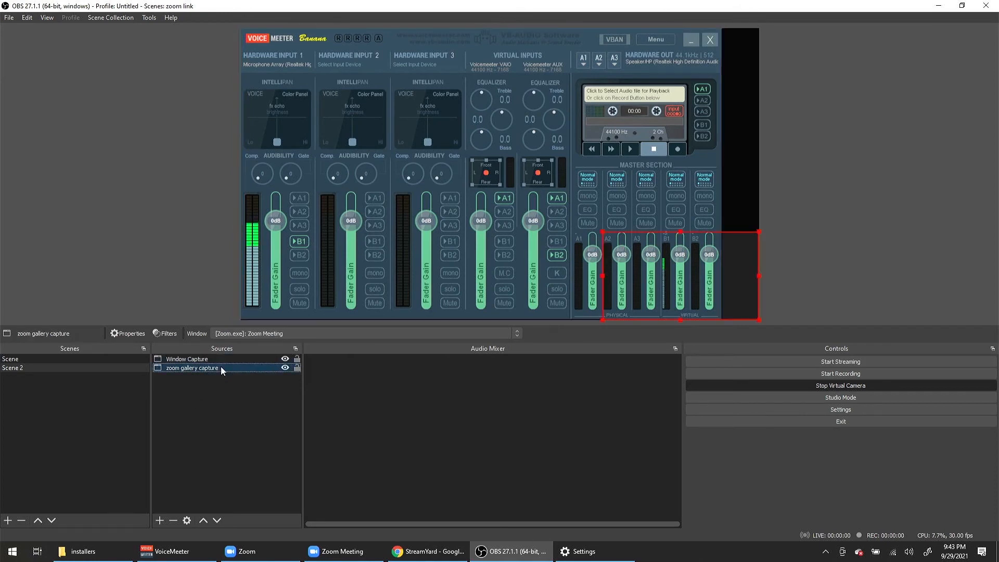
{"action": "left_click", "coordinate": [203, 520]}
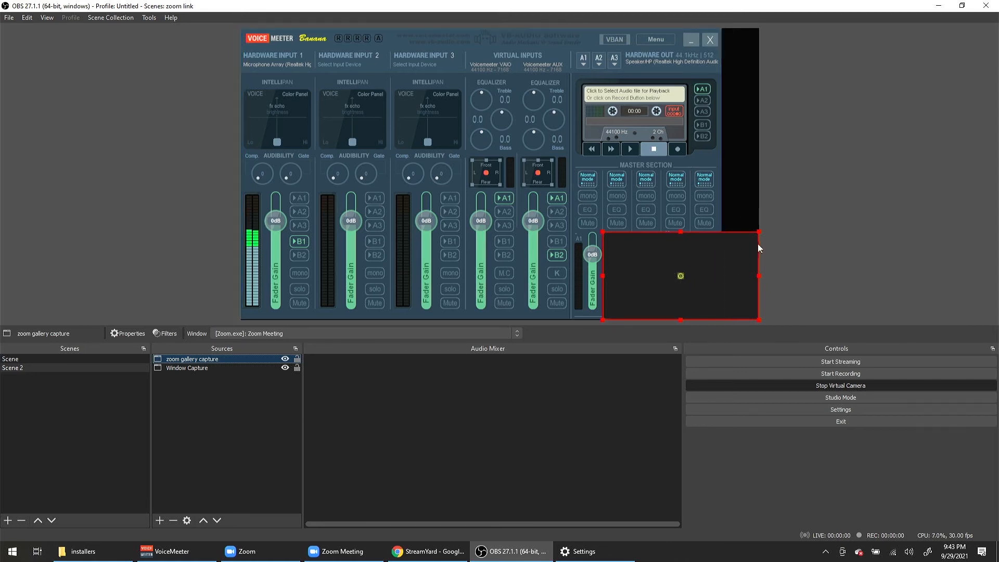
Resize the zoom gallery and VoiceMeeter captures so they sit side by side along the canvas's lower half
{"action": "left_click_drag", "start_coordinate": [603, 232], "coordinate": [456, 150]}
{"action": "left_click", "coordinate": [244, 53]}
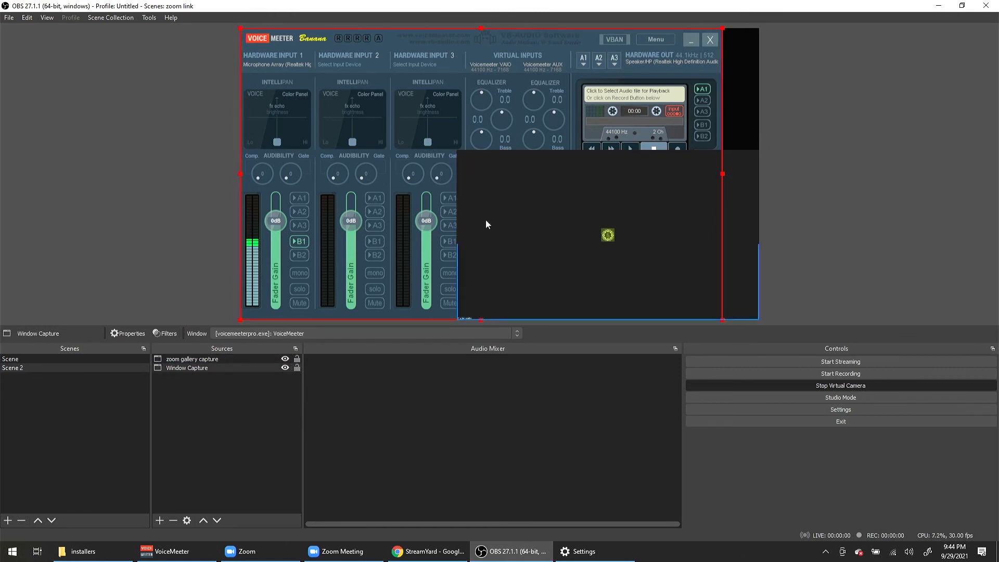
{"action": "left_click_drag", "start_coordinate": [714, 34], "coordinate": [463, 187]}
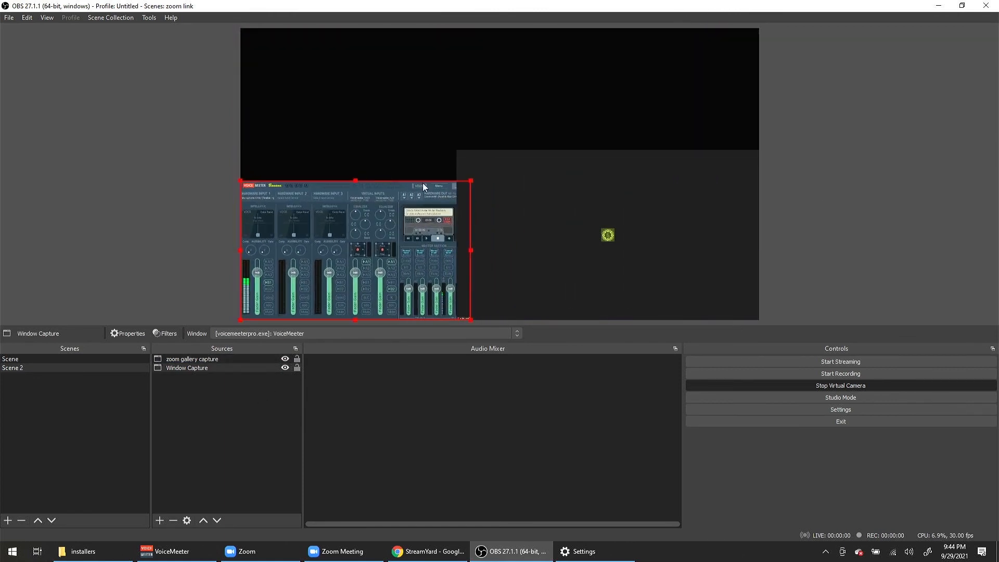
{"action": "left_click", "coordinate": [500, 178]}
{"action": "left_click_drag", "start_coordinate": [458, 150], "coordinate": [481, 172]}
{"action": "left_click", "coordinate": [450, 195]}
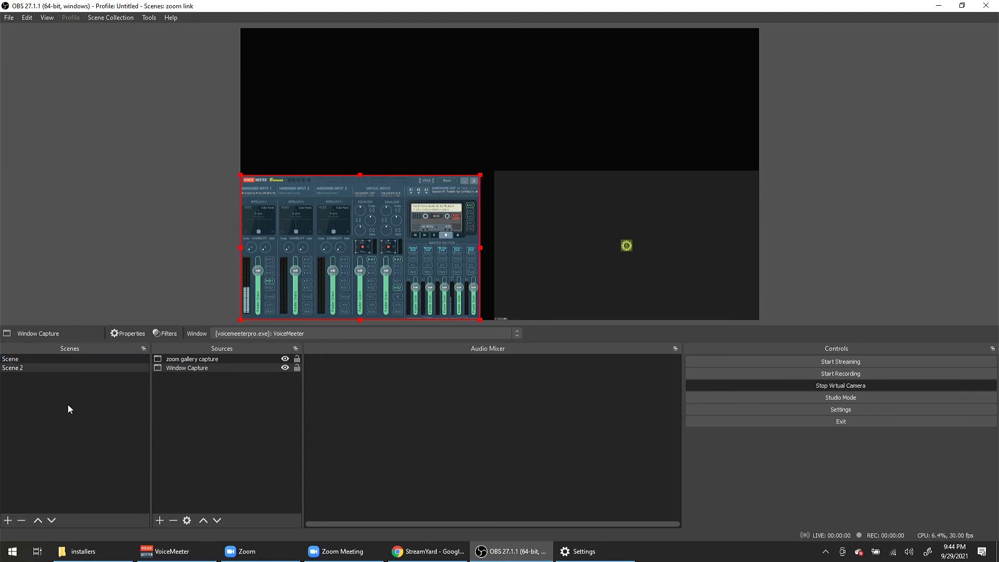
Switch back and forth between Scene and Scene 2 to compare their layouts, finishing on Scene 2
{"action": "left_click", "coordinate": [59, 358]}
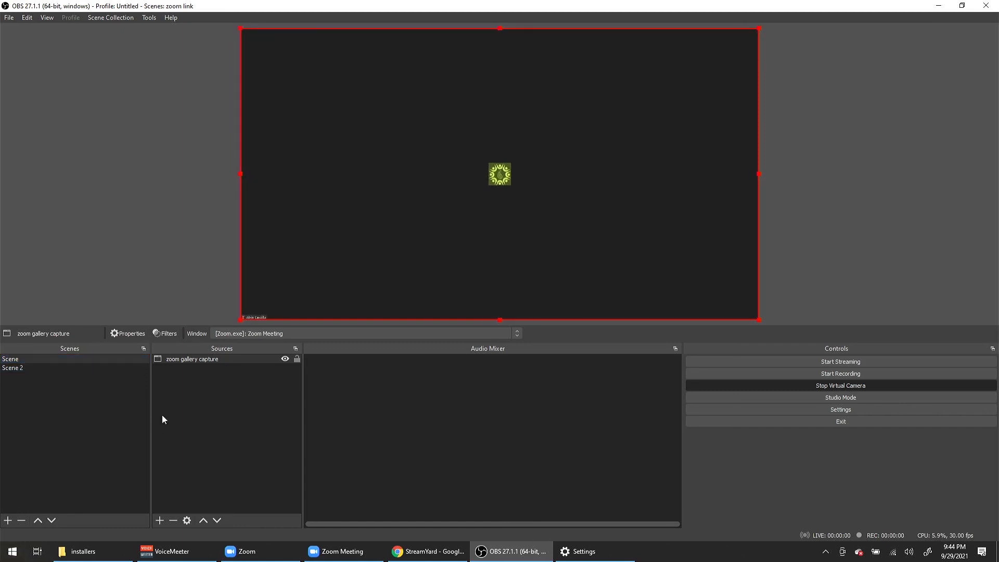
{"action": "left_click", "coordinate": [77, 368]}
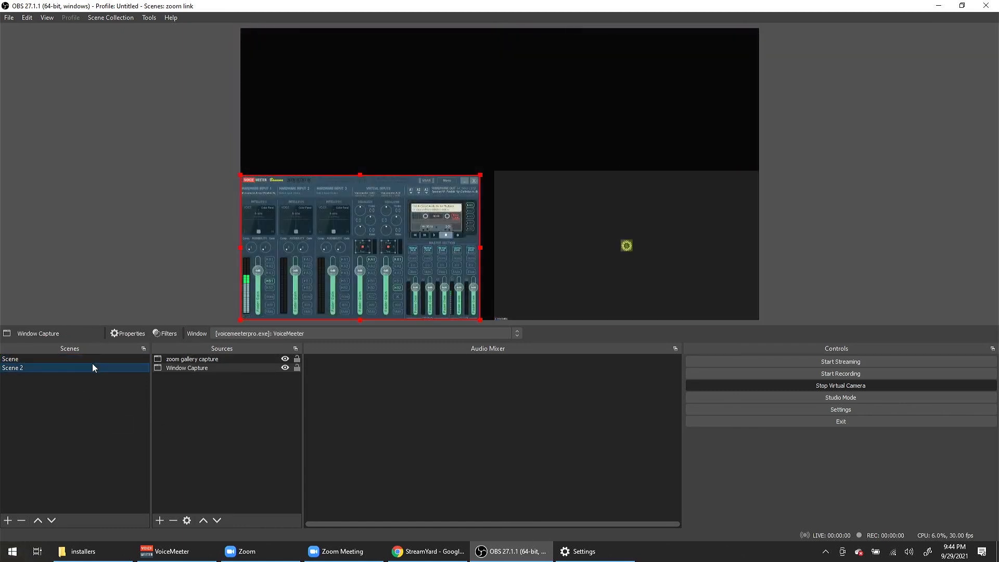
{"action": "left_click", "coordinate": [96, 359]}
{"action": "left_click", "coordinate": [92, 366]}
{"action": "left_click", "coordinate": [97, 358]}
{"action": "left_click", "coordinate": [96, 368]}
{"action": "left_click", "coordinate": [104, 359]}
{"action": "left_click", "coordinate": [105, 366]}
{"action": "left_click", "coordinate": [106, 358]}
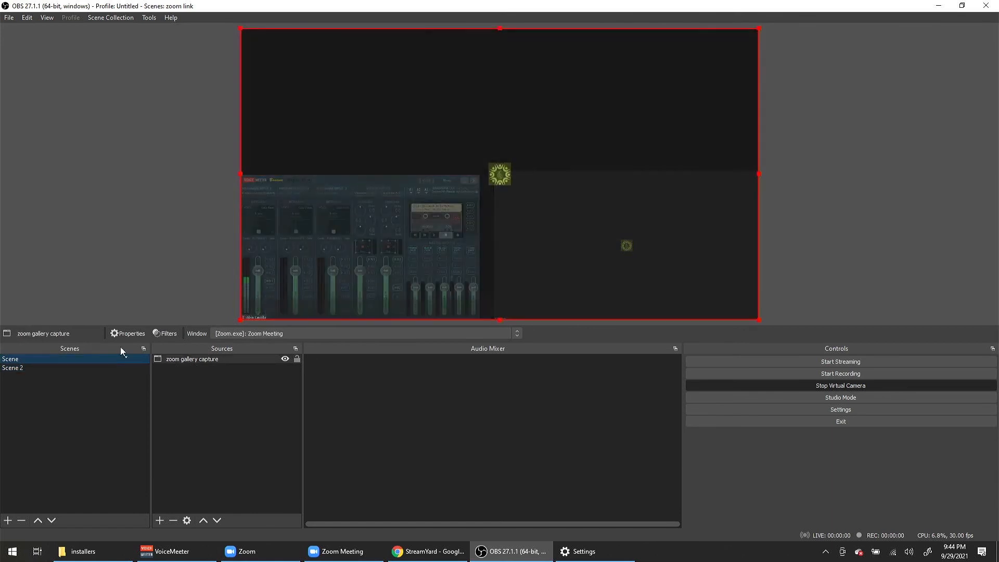
{"action": "left_click", "coordinate": [80, 367]}
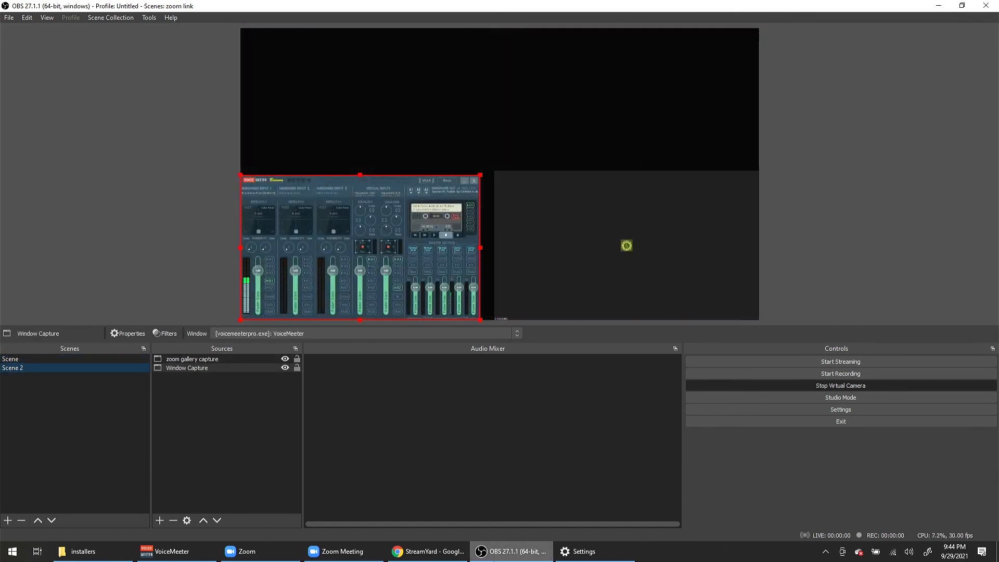
Switch to StreamYard, close the studio settings, and leave the studio
{"action": "left_click", "coordinate": [415, 557]}
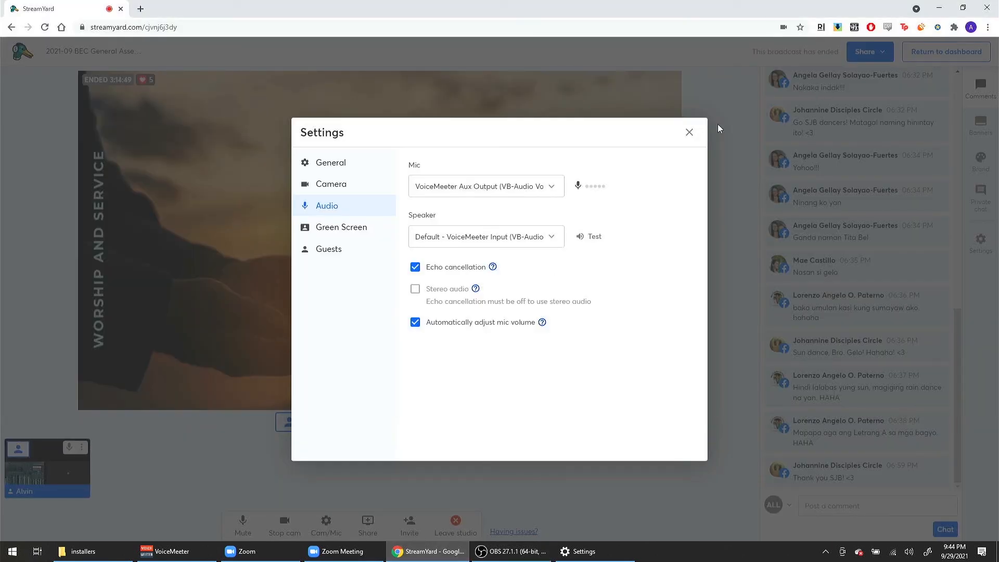
{"action": "left_click", "coordinate": [265, 384]}
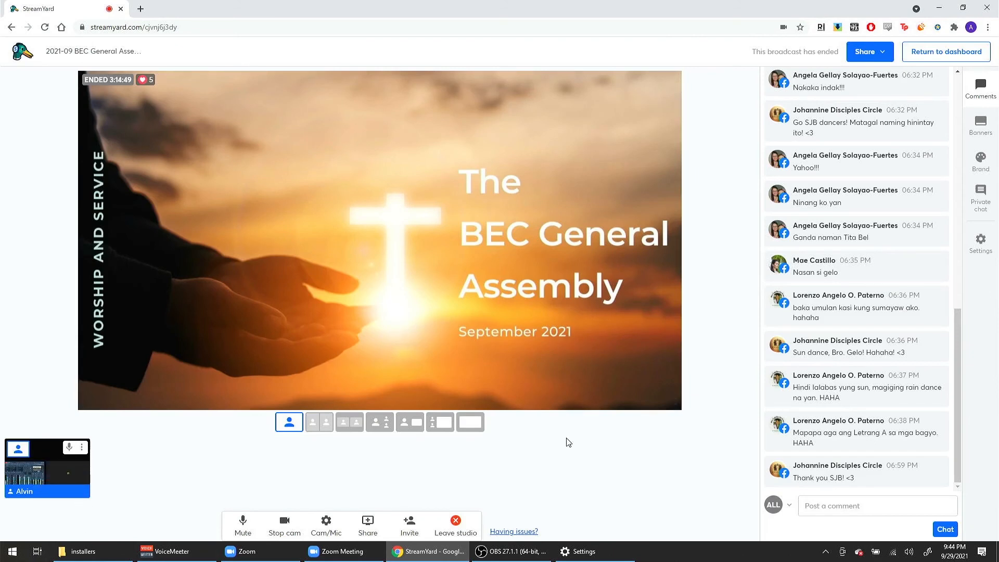
{"action": "left_click", "coordinate": [461, 524]}
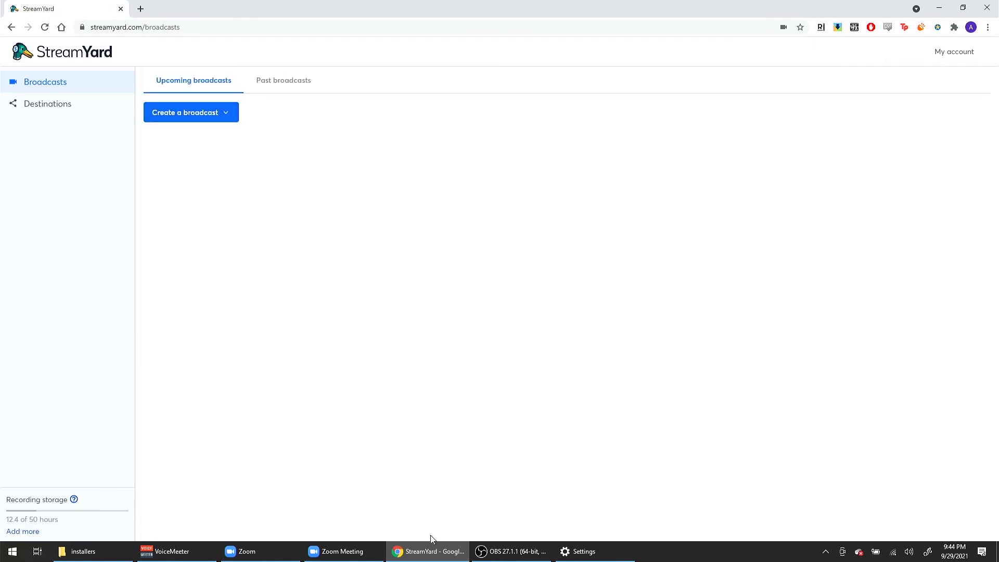
Review OBS Scene 2 and the installers folder, and return to StreamYard's broadcasts page
{"action": "left_click", "coordinate": [480, 551]}
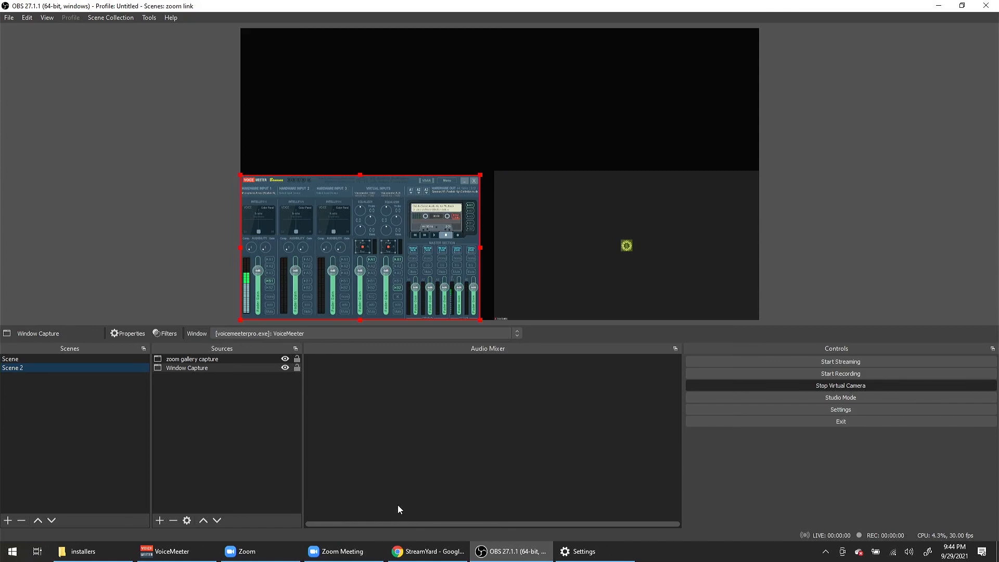
{"action": "left_click", "coordinate": [119, 544]}
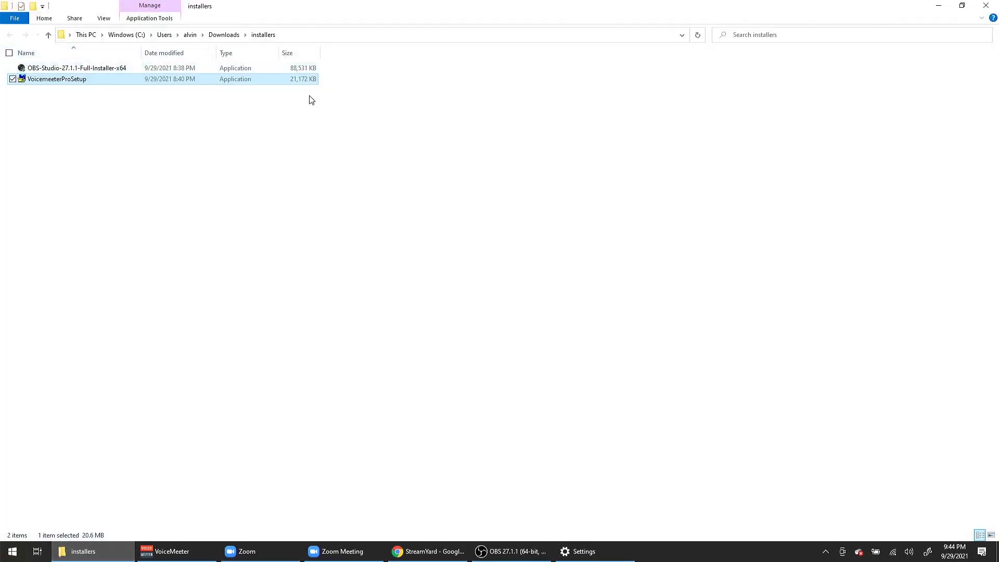
{"action": "left_click", "coordinate": [512, 551]}
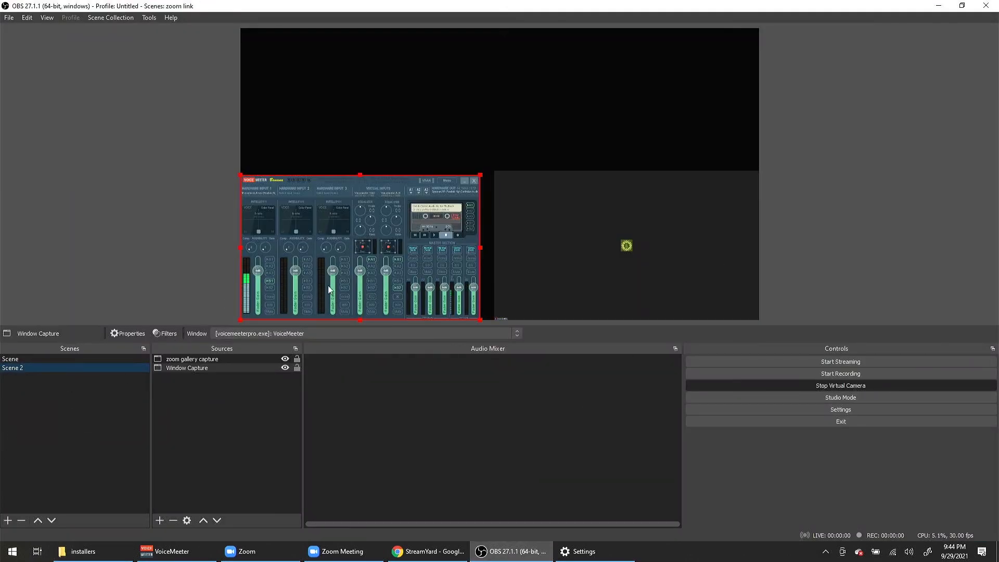
{"action": "left_click", "coordinate": [214, 429]}
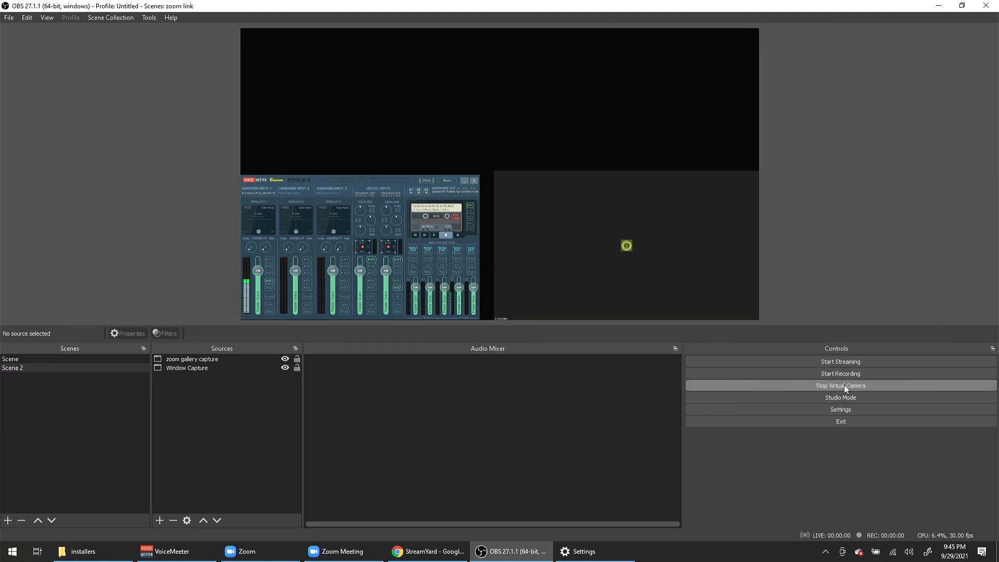
{"action": "left_click", "coordinate": [428, 551]}
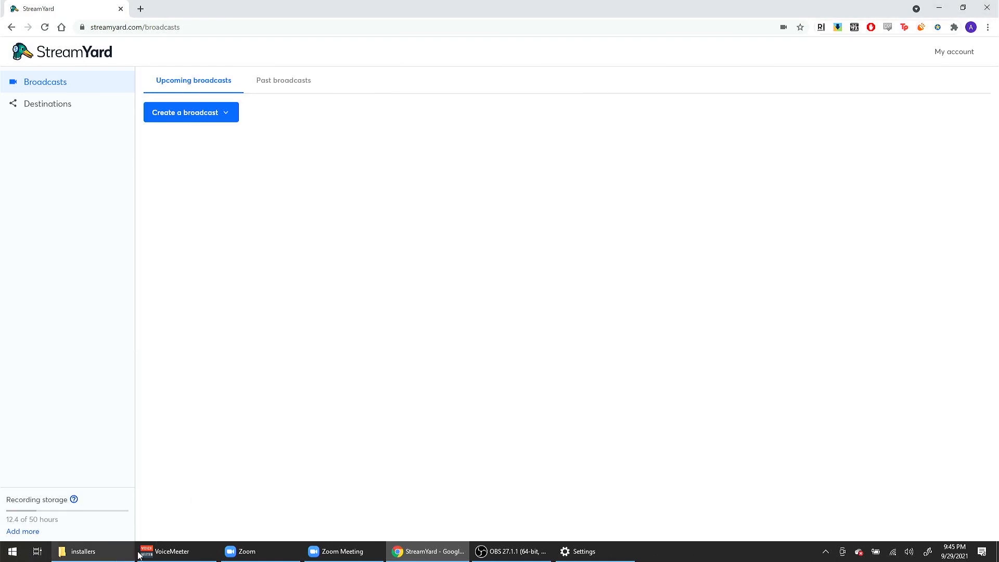
Switch to VoiceMeeter Banana and reposition its window over the StreamYard page to review the audio routing
{"action": "left_click", "coordinate": [165, 552]}
{"action": "left_click_drag", "start_coordinate": [630, 51], "coordinate": [459, 54]}
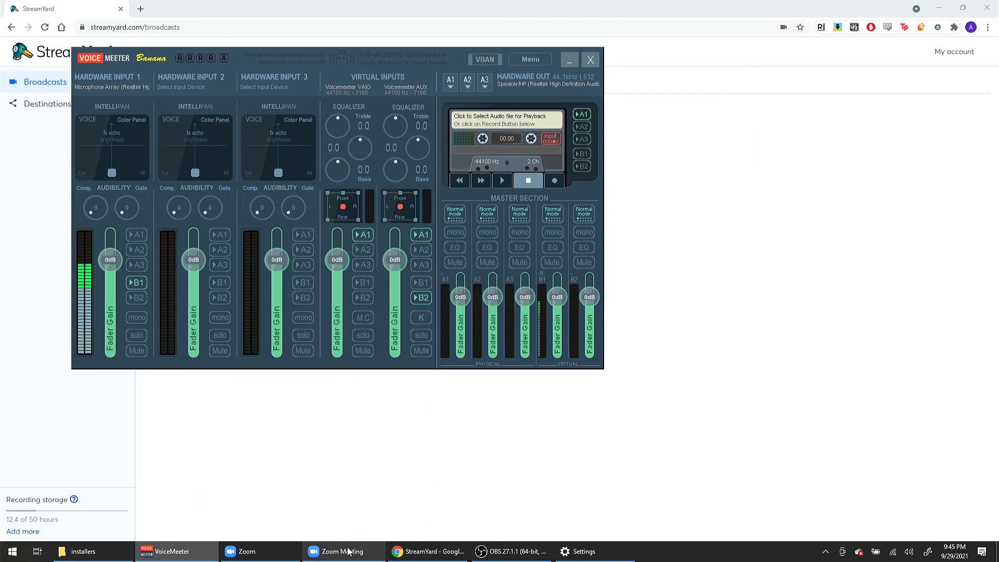
{"action": "mouse_move", "coordinate": [349, 549]}
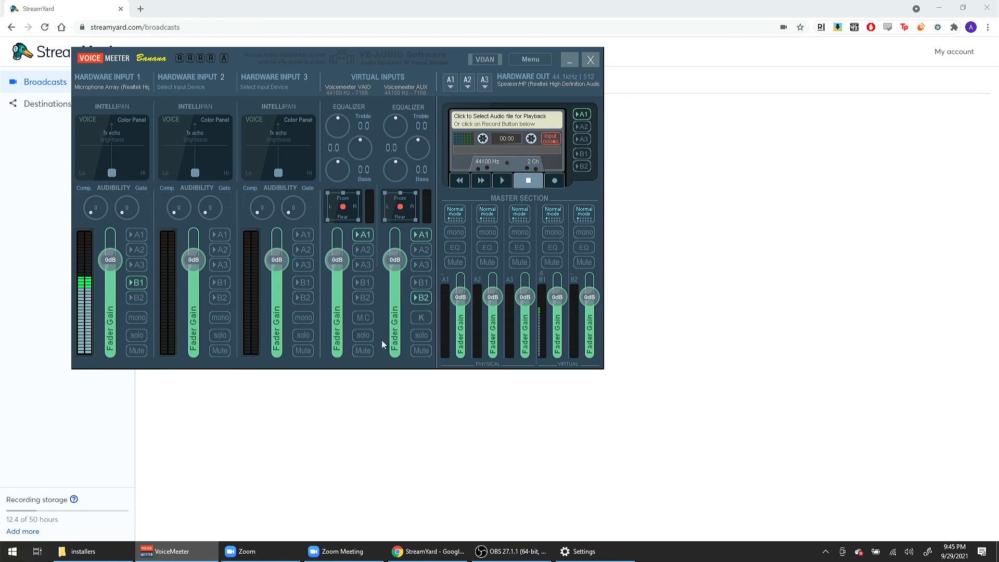
{"action": "left_click_drag", "start_coordinate": [430, 103], "coordinate": [565, 194]}
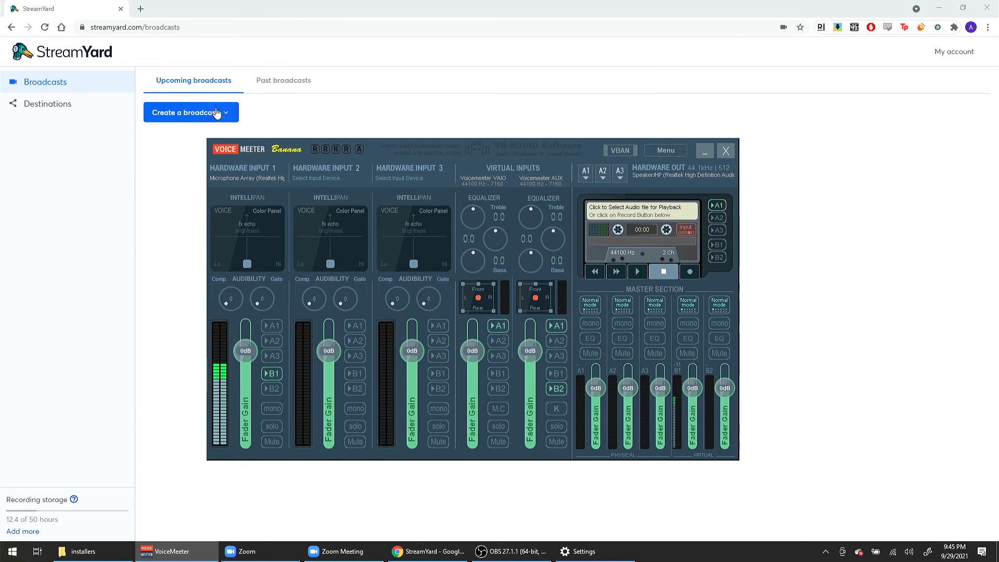
Show StreamYard's past broadcasts and examine the most recent entry, 2021-09 BEC General Assembly (SJB)
{"action": "left_click", "coordinate": [288, 80]}
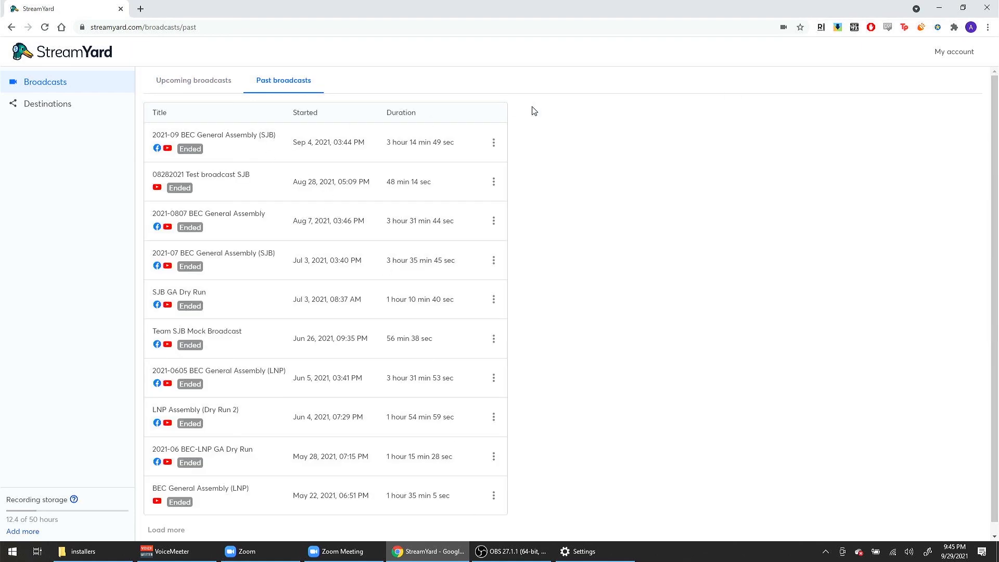
{"action": "left_click", "coordinate": [493, 151]}
{"action": "left_click", "coordinate": [194, 147]}
Minimize the browser and move the VoiceMeeter window away from the centre of the OBS window behind it
{"action": "left_click", "coordinate": [939, 7]}
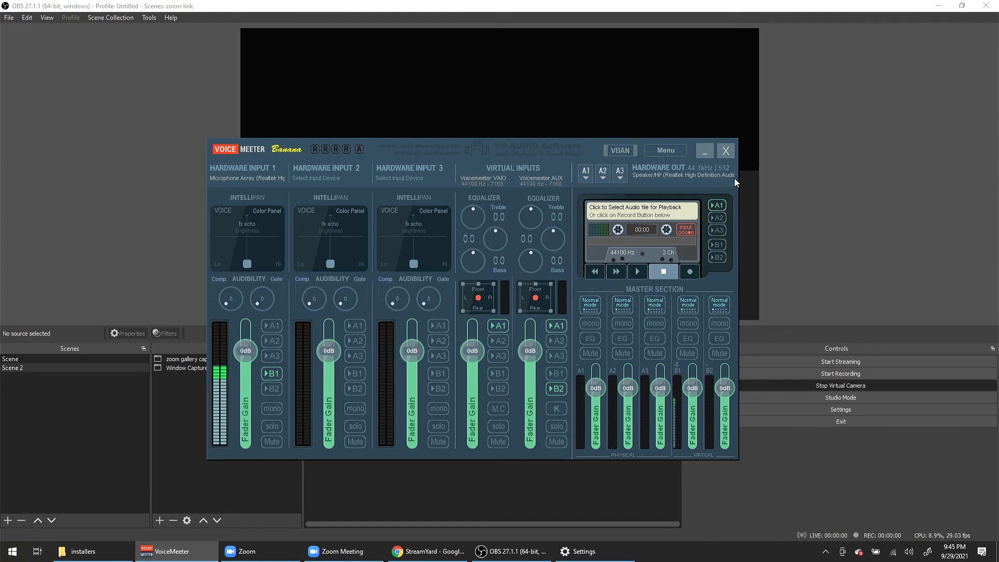
{"action": "left_click_drag", "start_coordinate": [589, 148], "coordinate": [458, 52]}
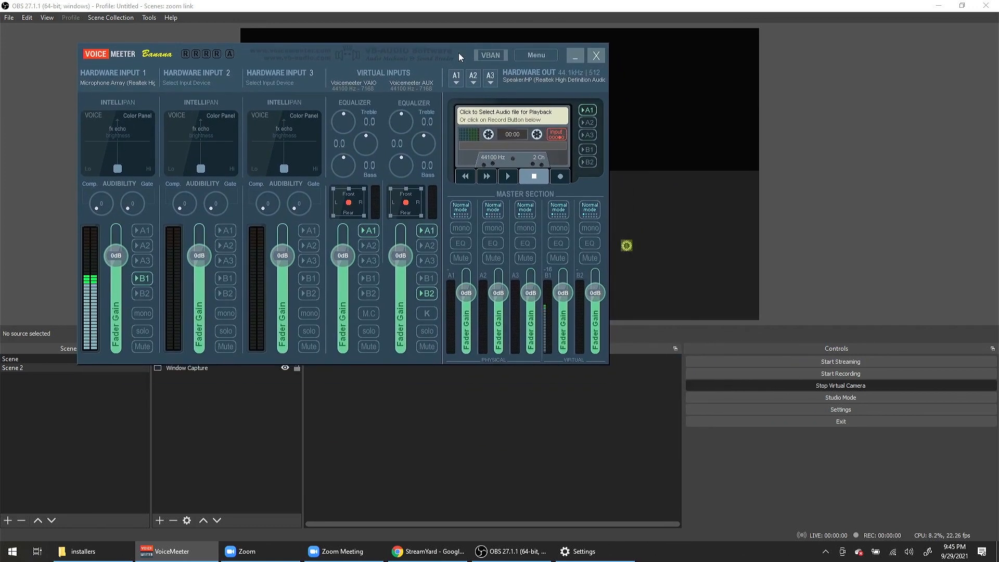